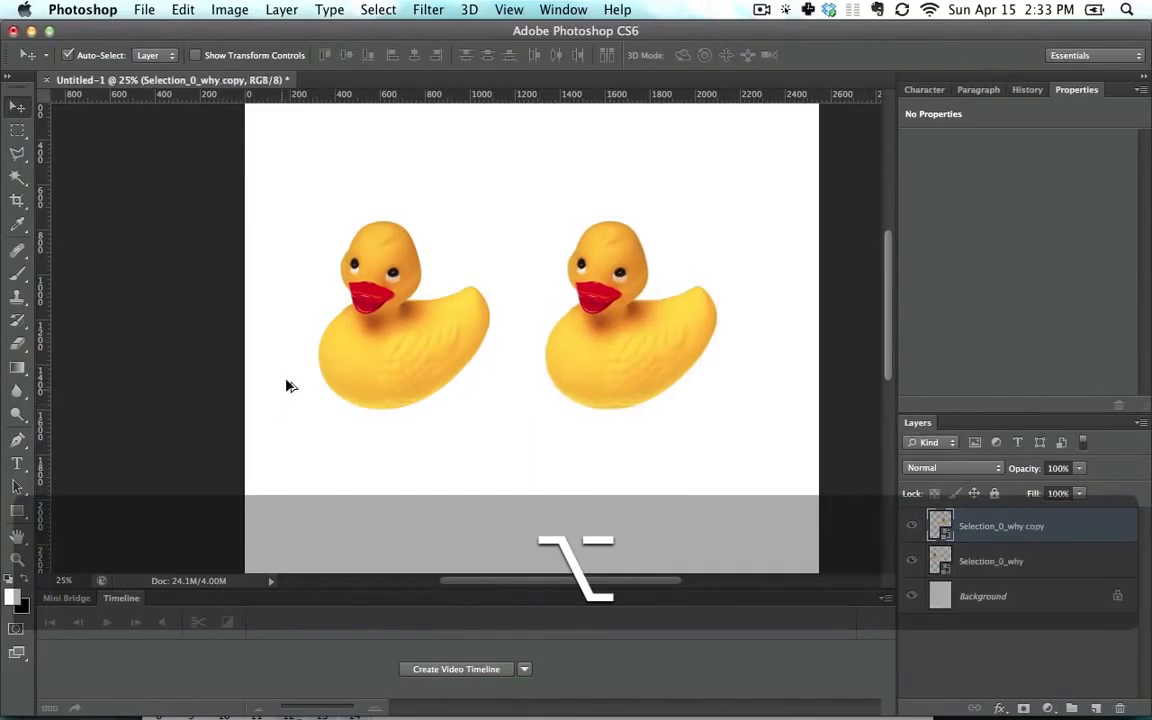
Step: Duplicate a duck by dragging a copy, and place the third duck below the first one
drag(365, 354, 430, 494)
key(super+minus)
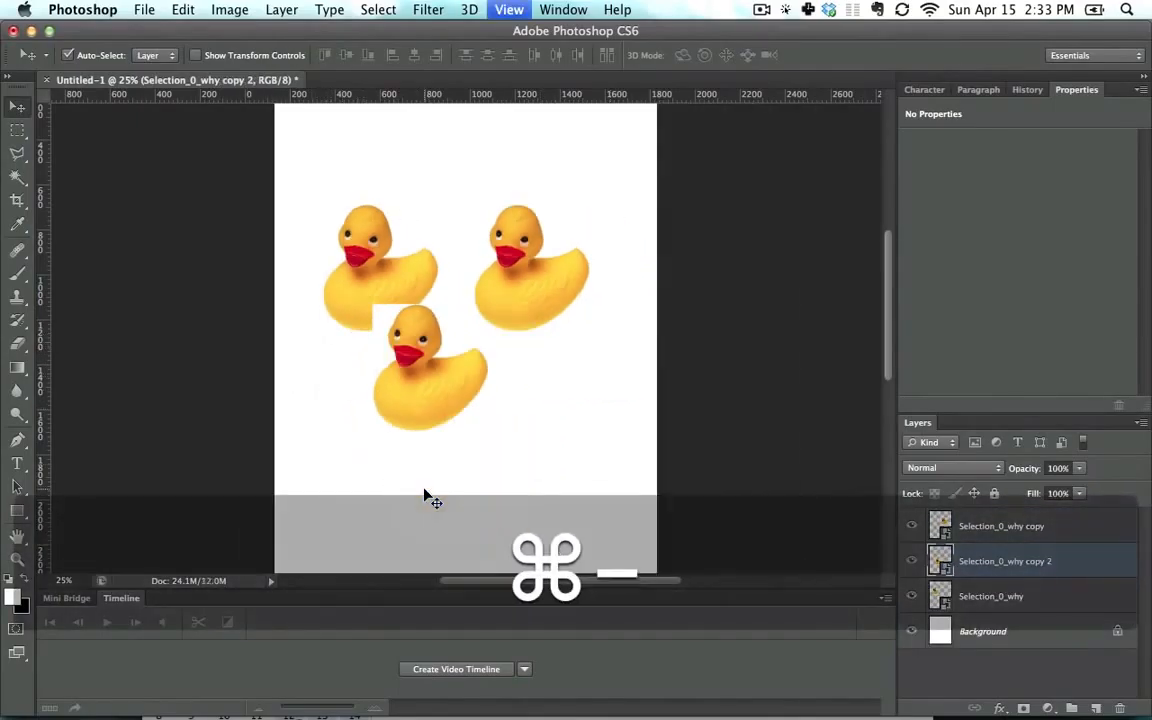
drag(378, 302, 358, 358)
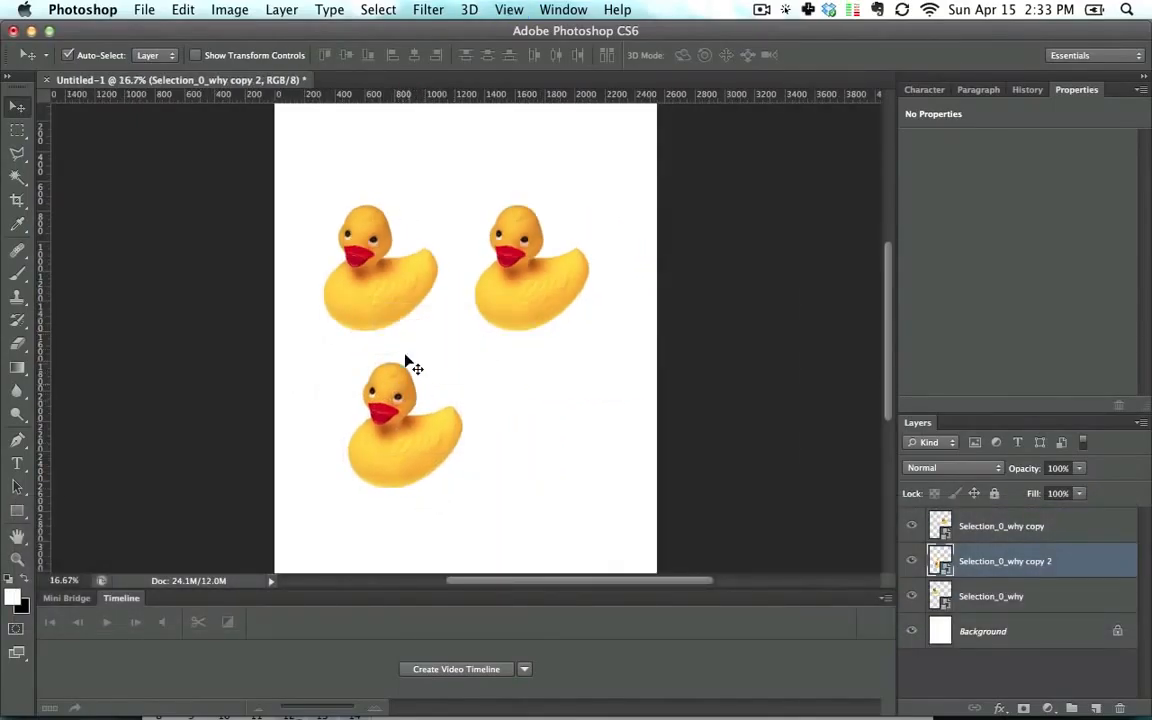
Step: Shift the upper-left duck slightly upward
mouse_move(389, 281)
mouse_down()
mouse_move(393, 250)
mouse_move(420, 215)
mouse_move(400, 290)
mouse_move(490, 286)
mouse_move(505, 305)
mouse_move(484, 411)
mouse_move(470, 262)
mouse_move(445, 172)
mouse_move(442, 275)
mouse_move(407, 293)
mouse_move(514, 288)
mouse_move(393, 290)
mouse_move(392, 304)
mouse_move(455, 202)
mouse_move(443, 200)
mouse_move(393, 264)
mouse_up()
key(shift)
key(shift)
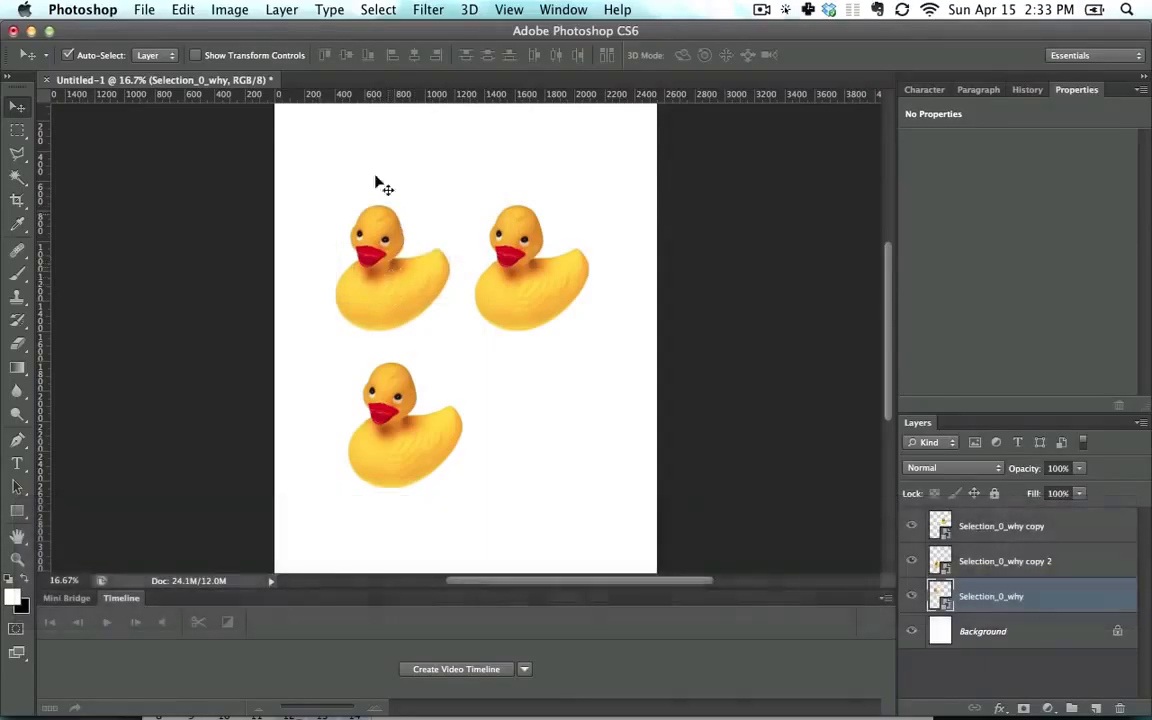
Step: Fill the Background layer with black
click(1012, 627)
key(super+BackSpace)
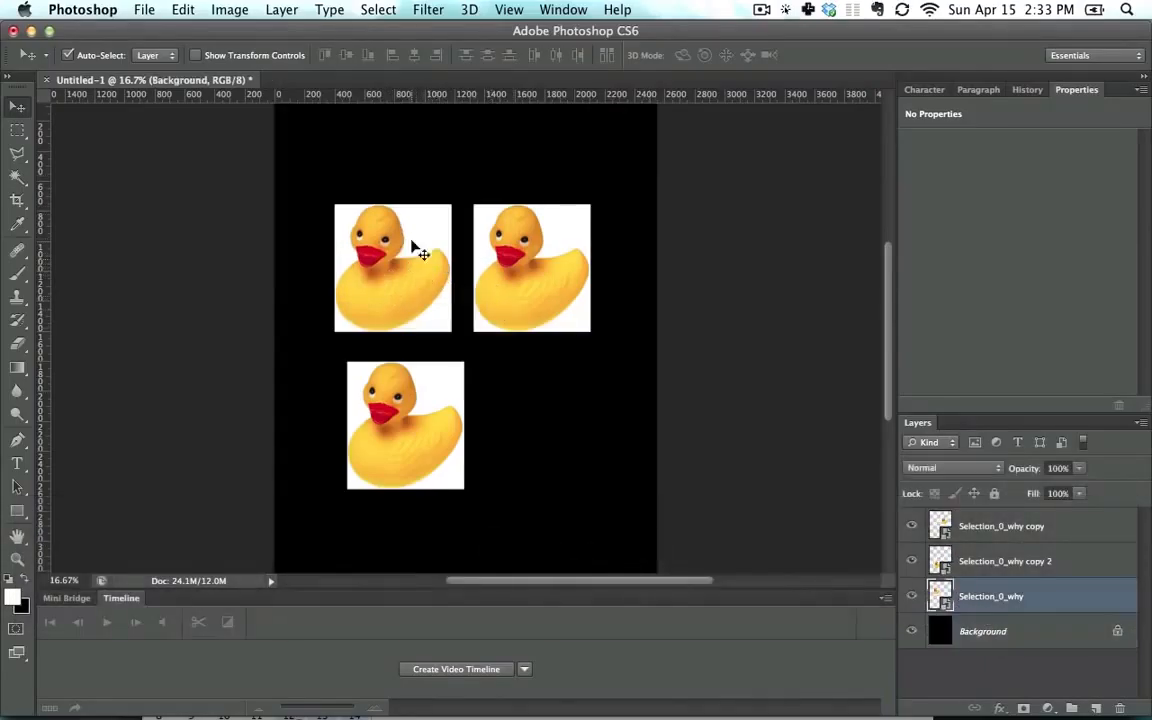
Step: Duplicate a duck again and arrange the four ducks into two rows
drag(411, 243, 565, 455)
mouse_move(517, 391)
mouse_down()
mouse_move(470, 330)
mouse_move(480, 392)
mouse_move(511, 408)
mouse_up()
drag(422, 381, 418, 498)
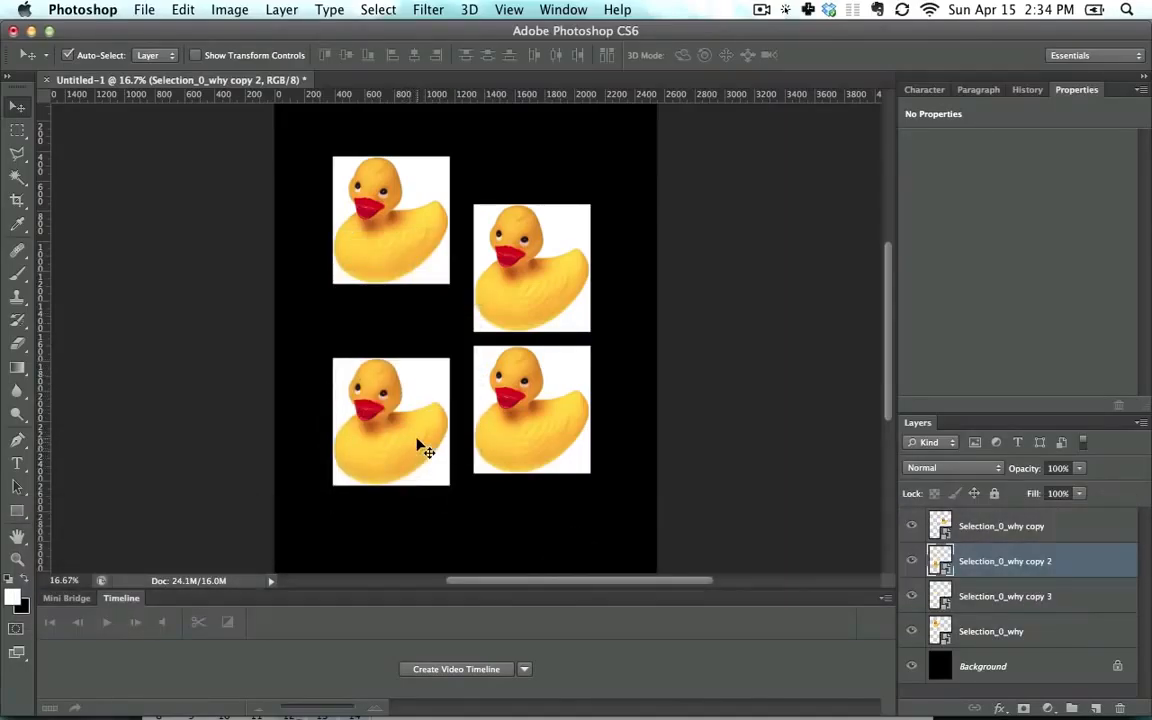
Step: Select the duck layers together and nudge them as one group on the canvas
click(407, 405)
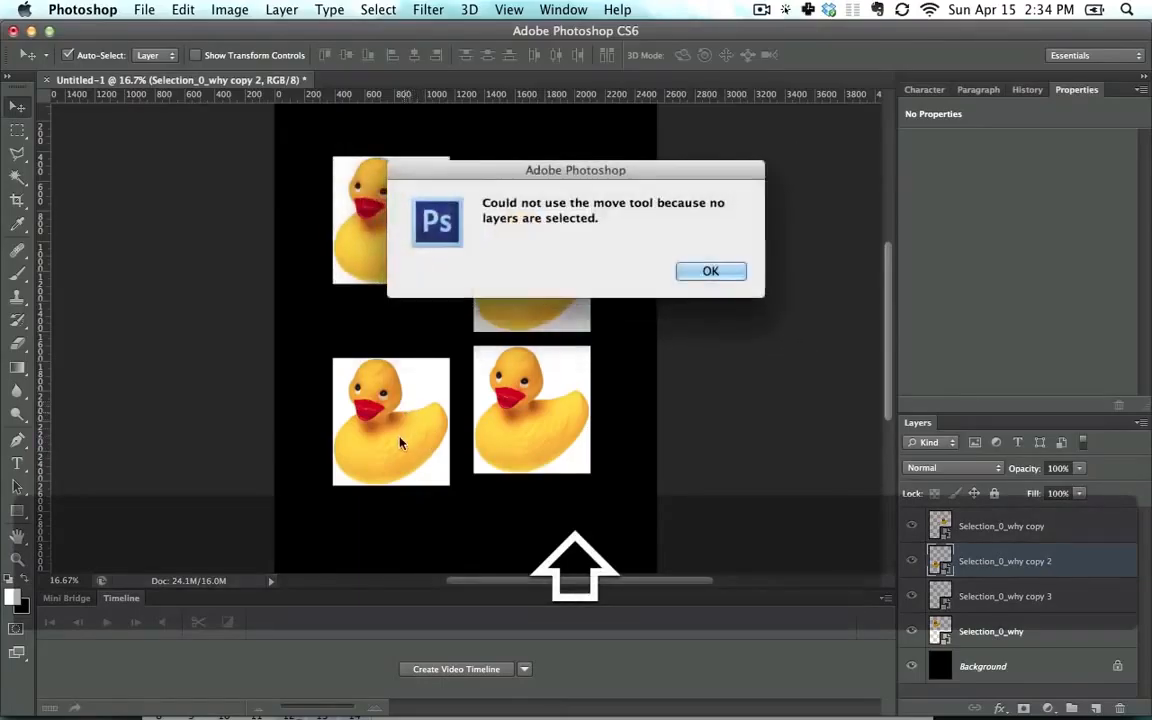
click(692, 277)
click(555, 392)
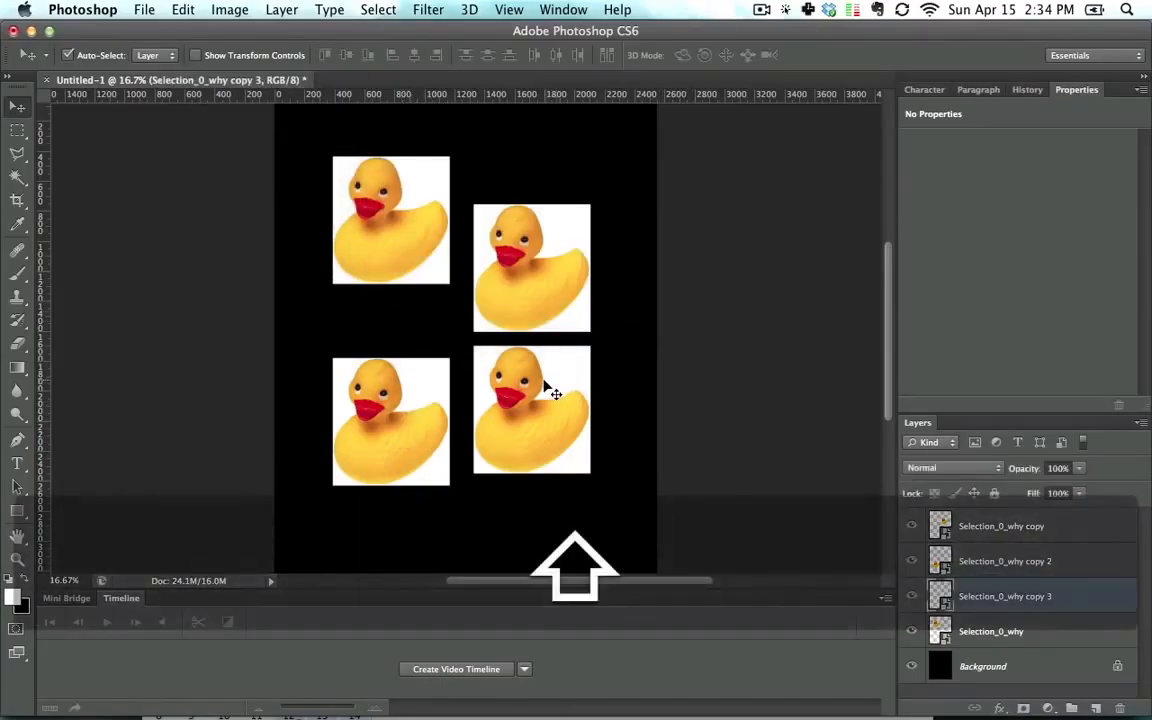
shift+click(548, 292)
shift+click(432, 248)
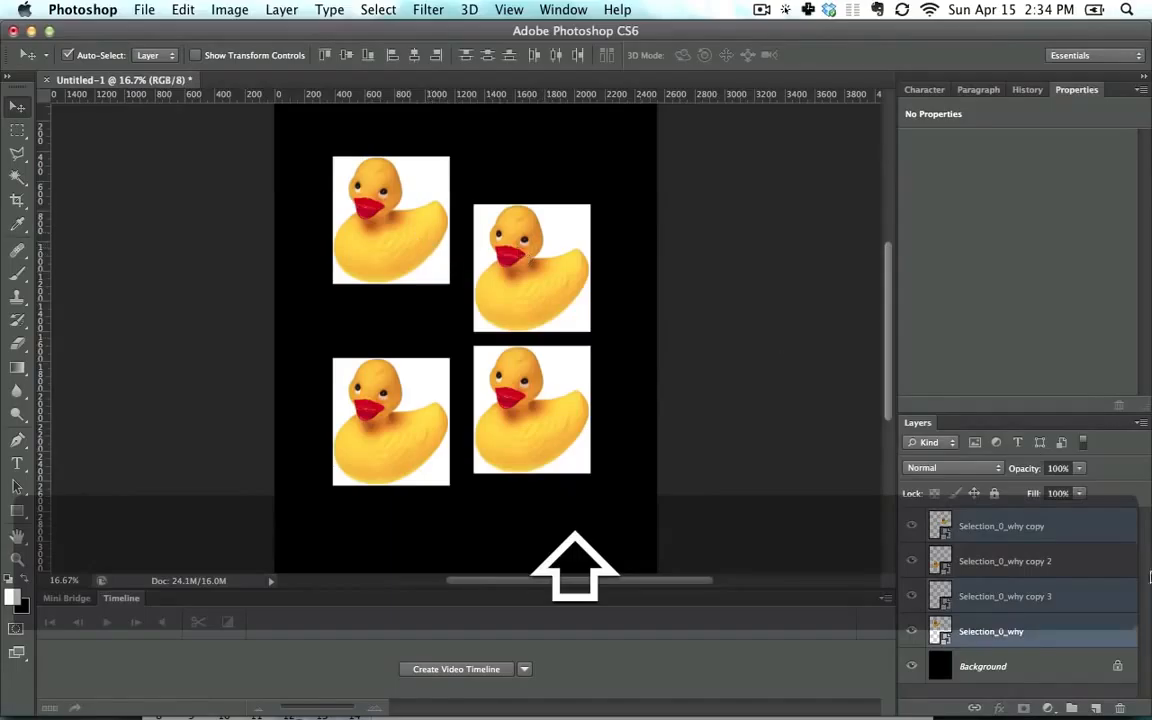
mouse_move(548, 275)
mouse_down()
mouse_move(540, 301)
mouse_move(537, 266)
mouse_up()
click(715, 306)
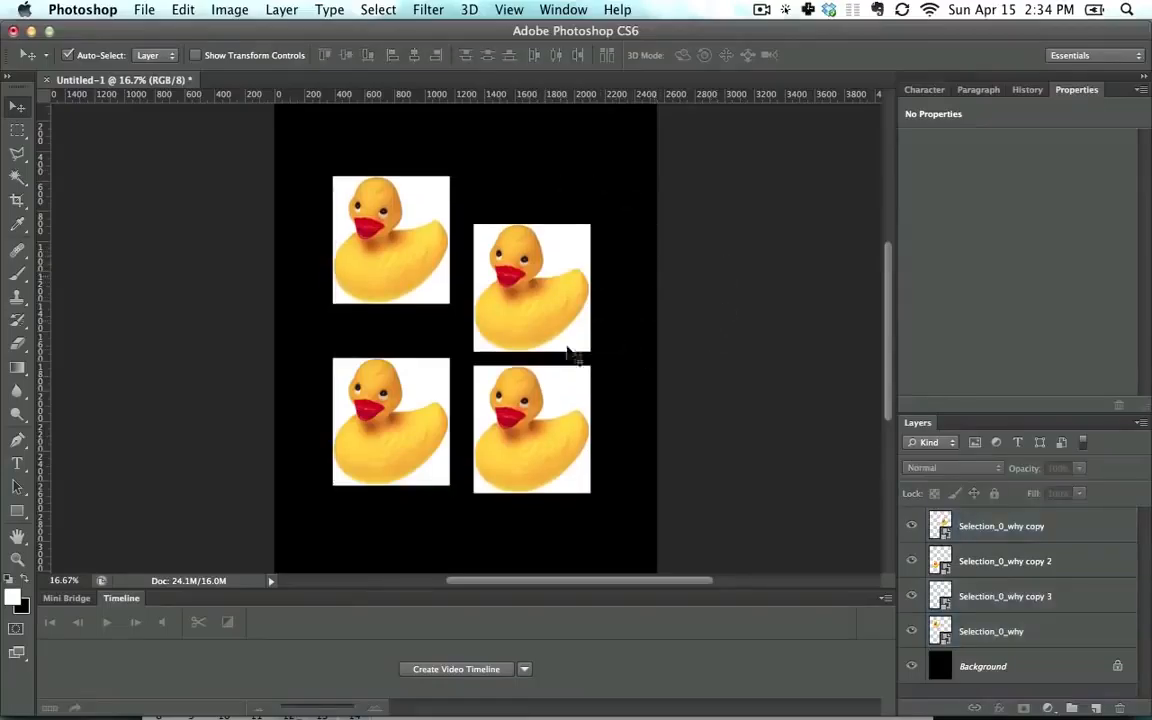
Step: Pick individual duck layers through the canvas layer menu and drag those ducks onto the lower-right duck
right_click(520, 270)
click(556, 279)
drag(548, 260, 562, 370)
drag(398, 257, 562, 393)
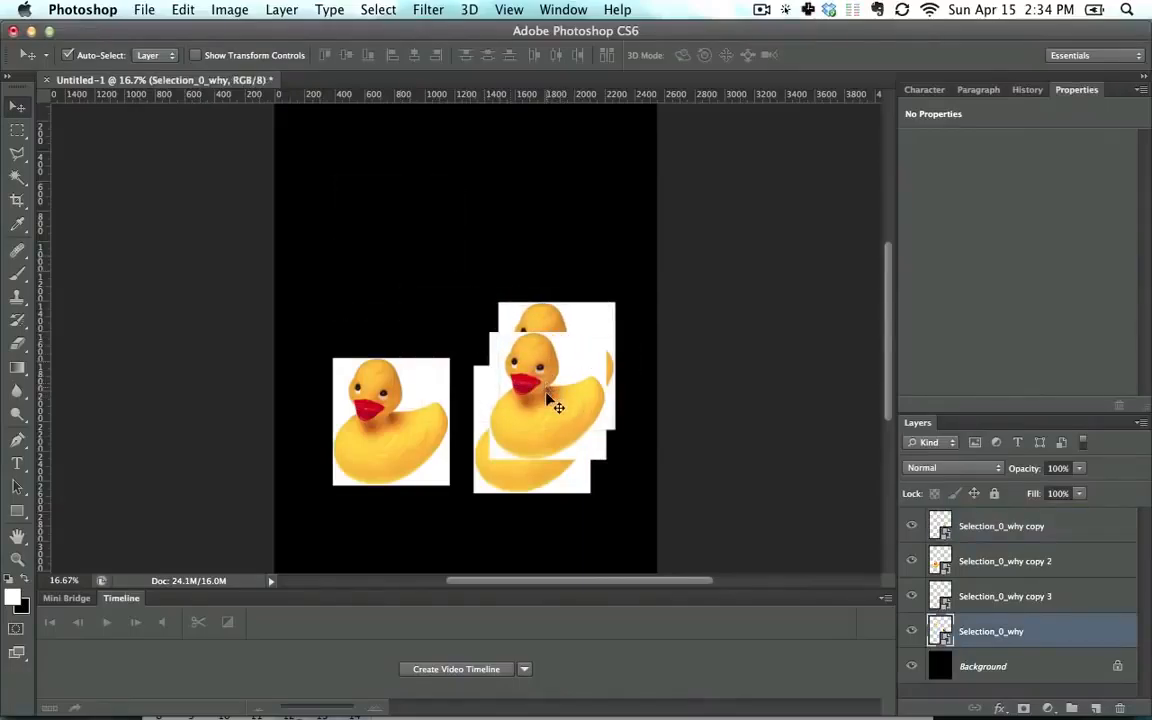
right_click(548, 397)
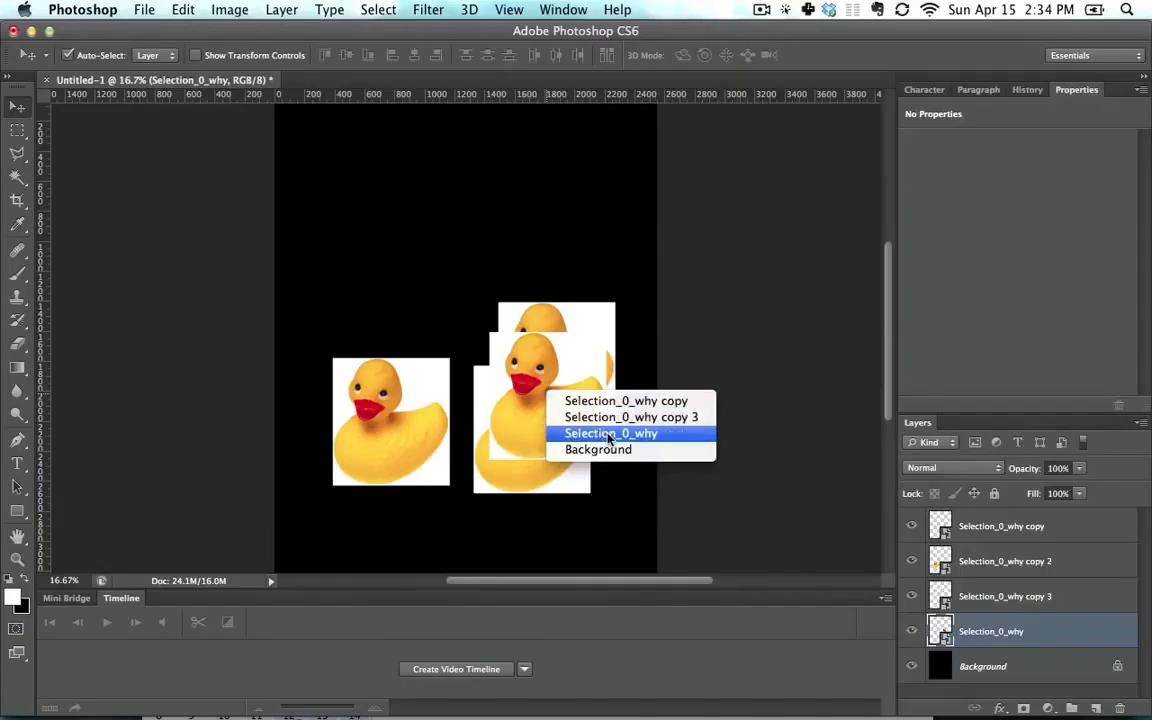
click(608, 433)
drag(558, 411, 518, 316)
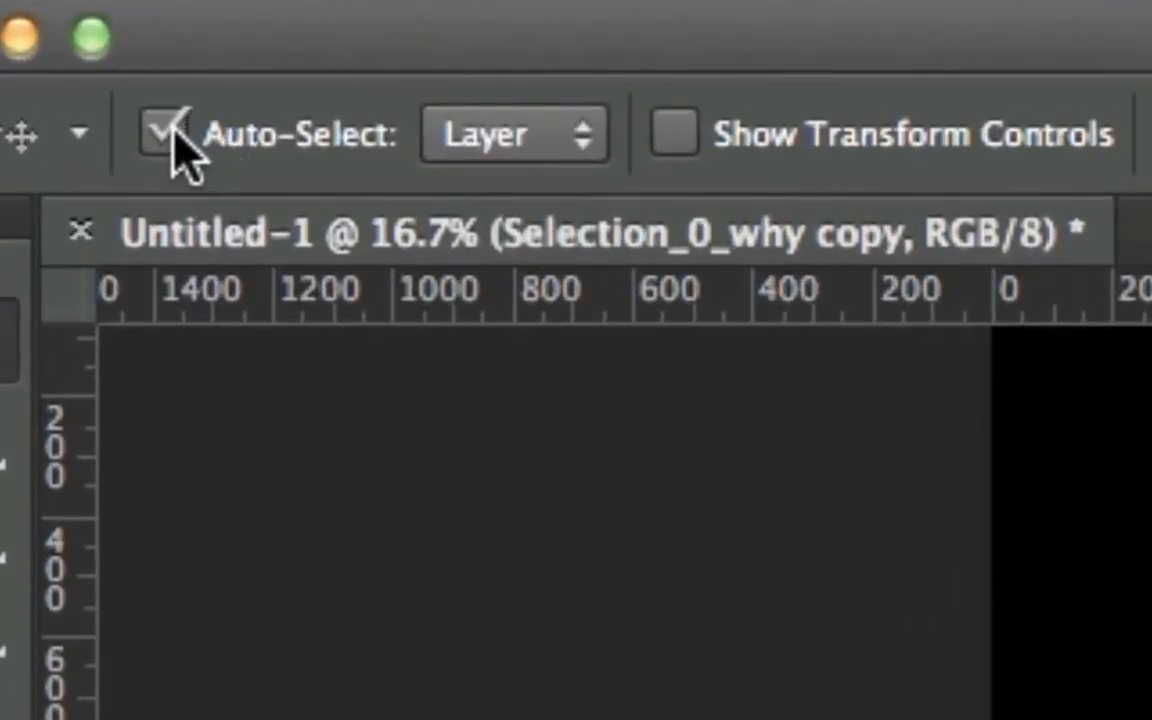
Step: Turn on Auto-Select and drag the stacked ducks apart into the upper area
click(163, 133)
drag(516, 308, 463, 238)
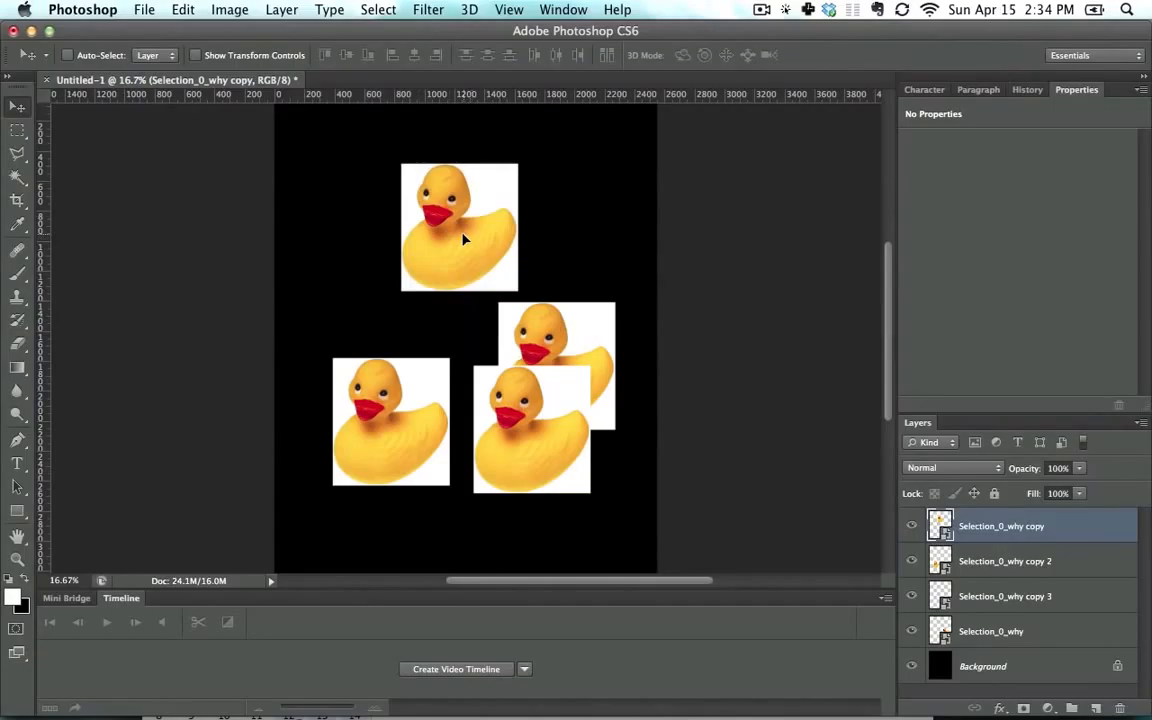
drag(595, 362, 585, 400)
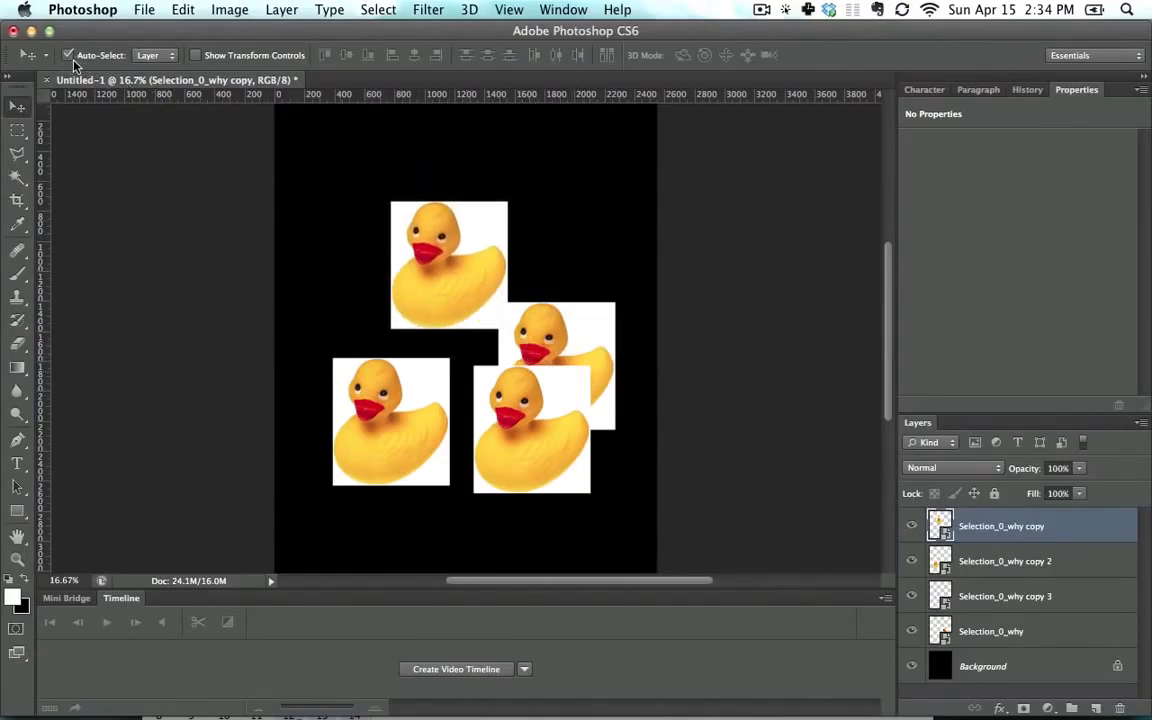
drag(564, 316, 556, 172)
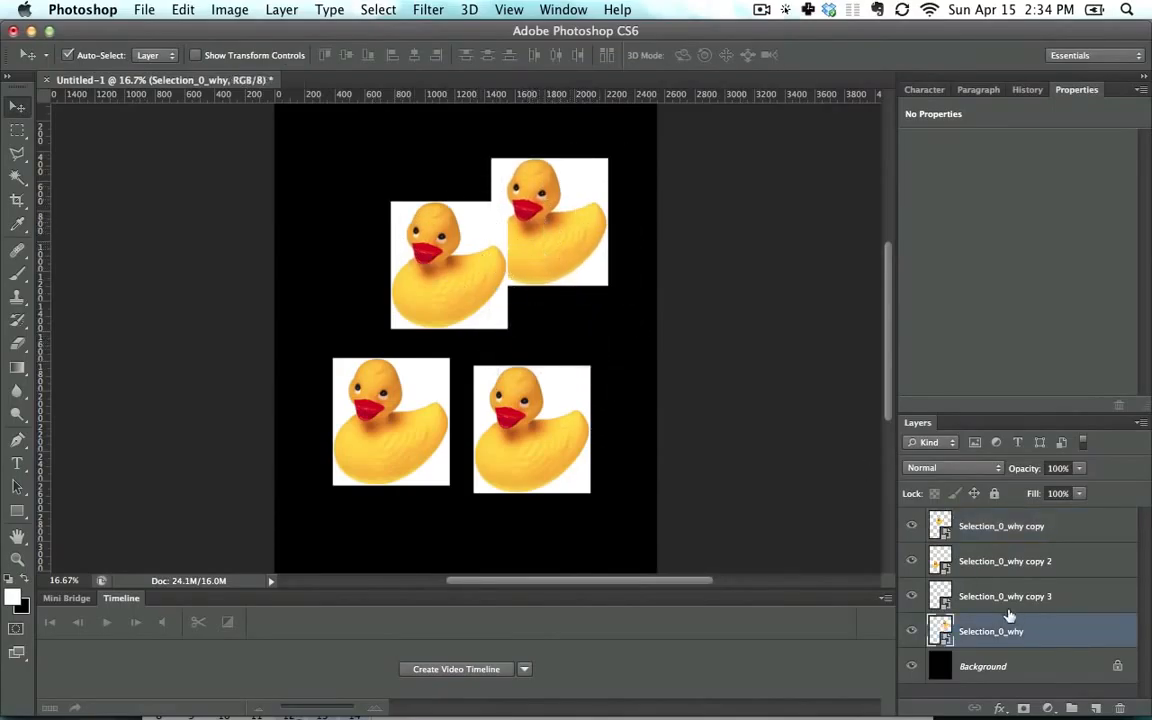
Step: Group three of the duck layers and set Auto-Select to pick groups
shift+click(1021, 561)
key(super+g)
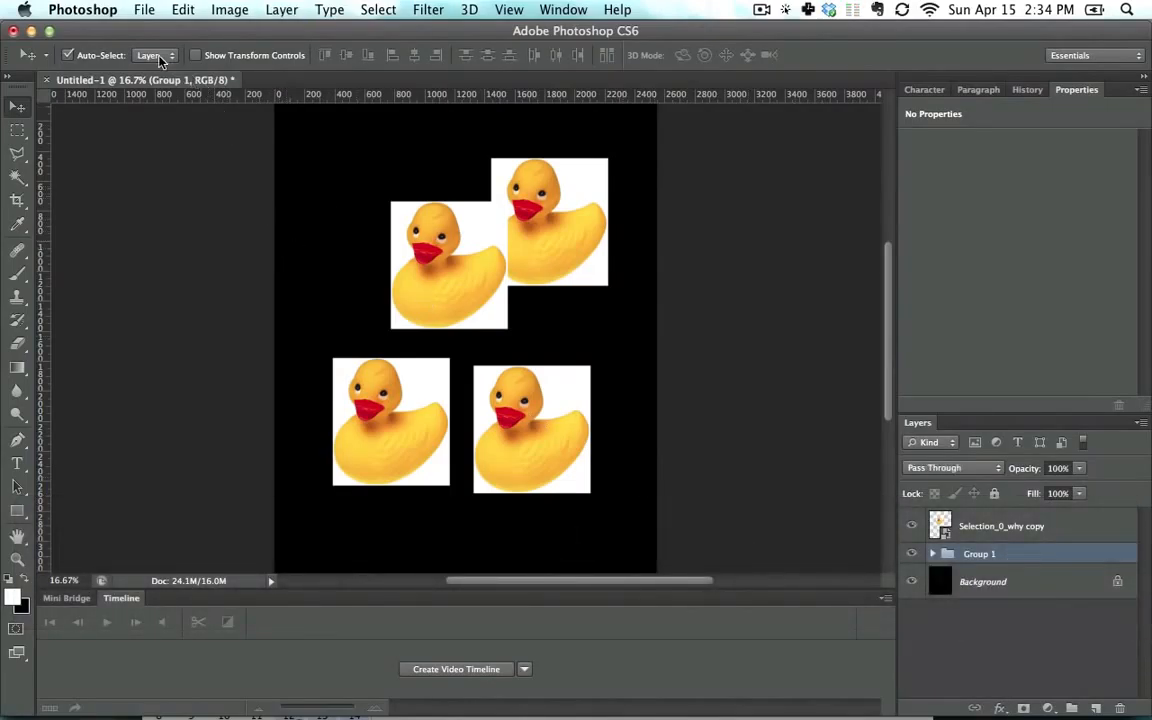
click(160, 60)
click(167, 43)
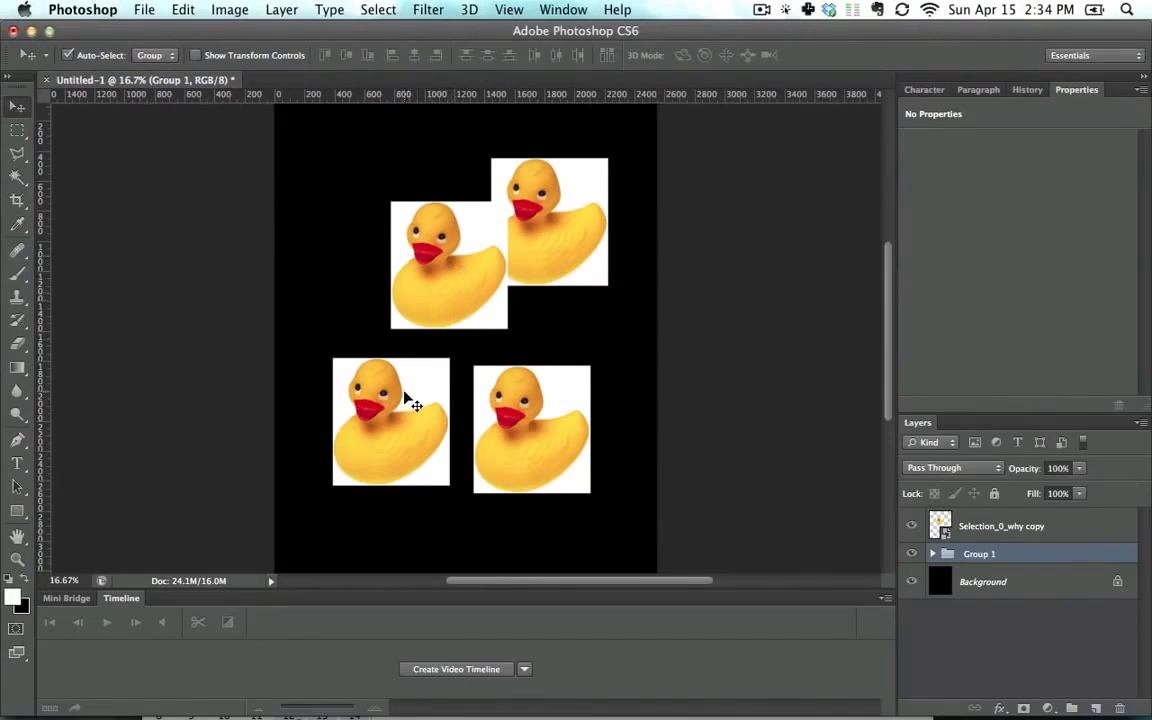
Step: Drag the grouped ducks so they move together as one unit
mouse_move(407, 400)
mouse_down()
mouse_move(365, 442)
mouse_move(437, 398)
mouse_move(398, 398)
mouse_move(398, 420)
mouse_up()
click(432, 243)
drag(432, 243, 365, 201)
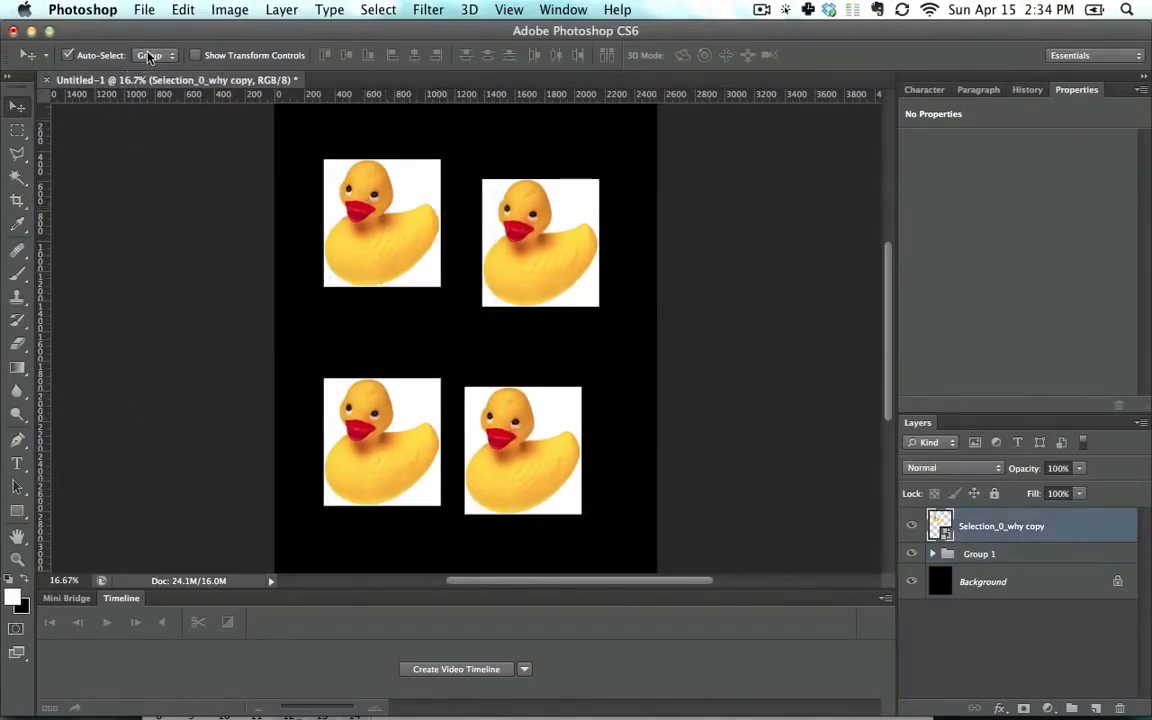
Step: Move a single duck and switch Auto-Select back to Layer
click(150, 65)
click(548, 265)
drag(491, 225, 526, 222)
click(155, 55)
click(150, 42)
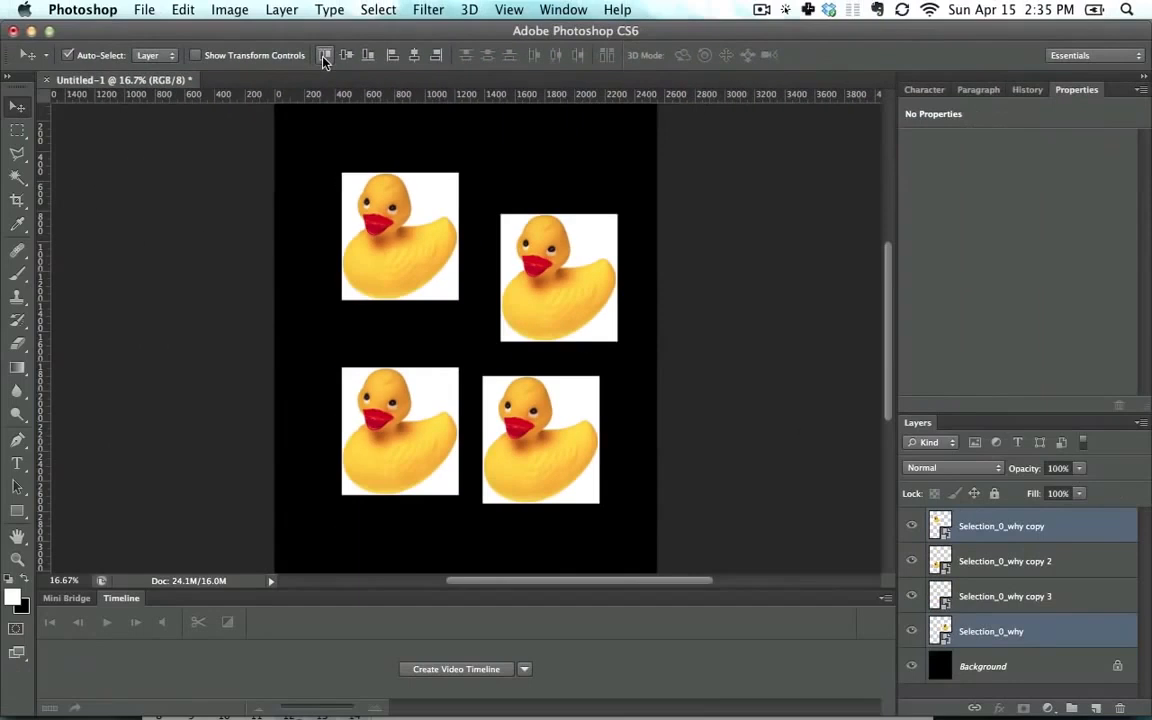
Step: Align the top edges of the two upper ducks and the left edges of the right-column ducks
click(324, 56)
click(527, 404)
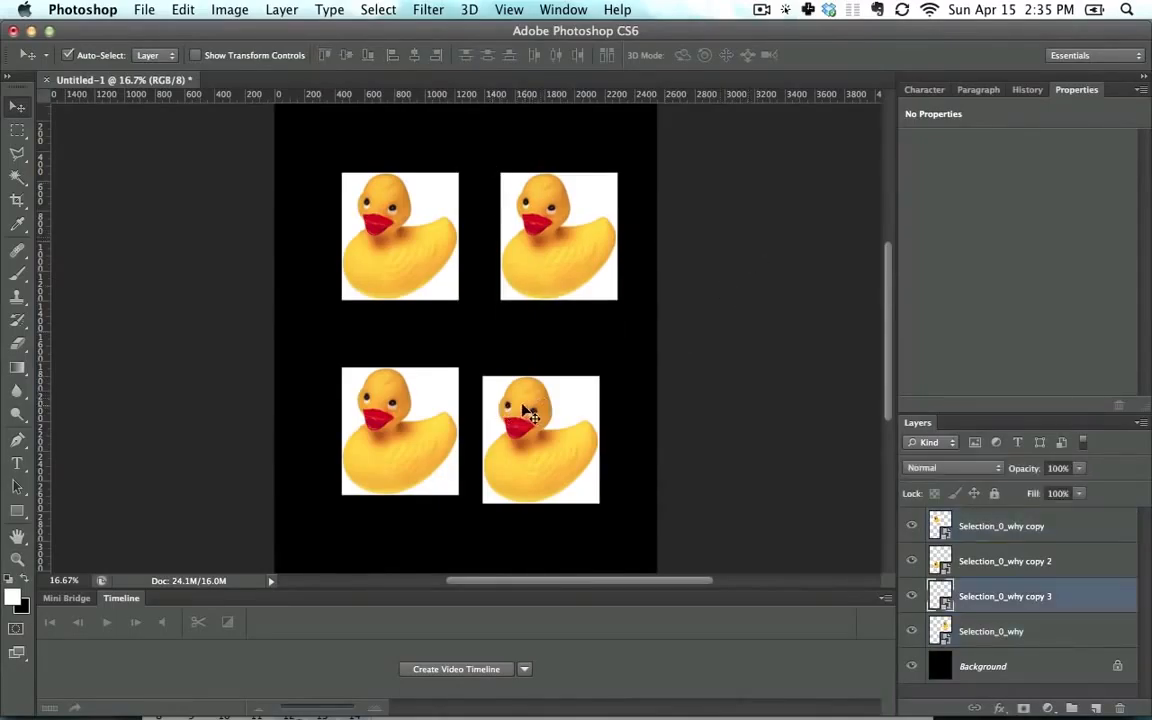
drag(527, 404, 495, 385)
click(391, 56)
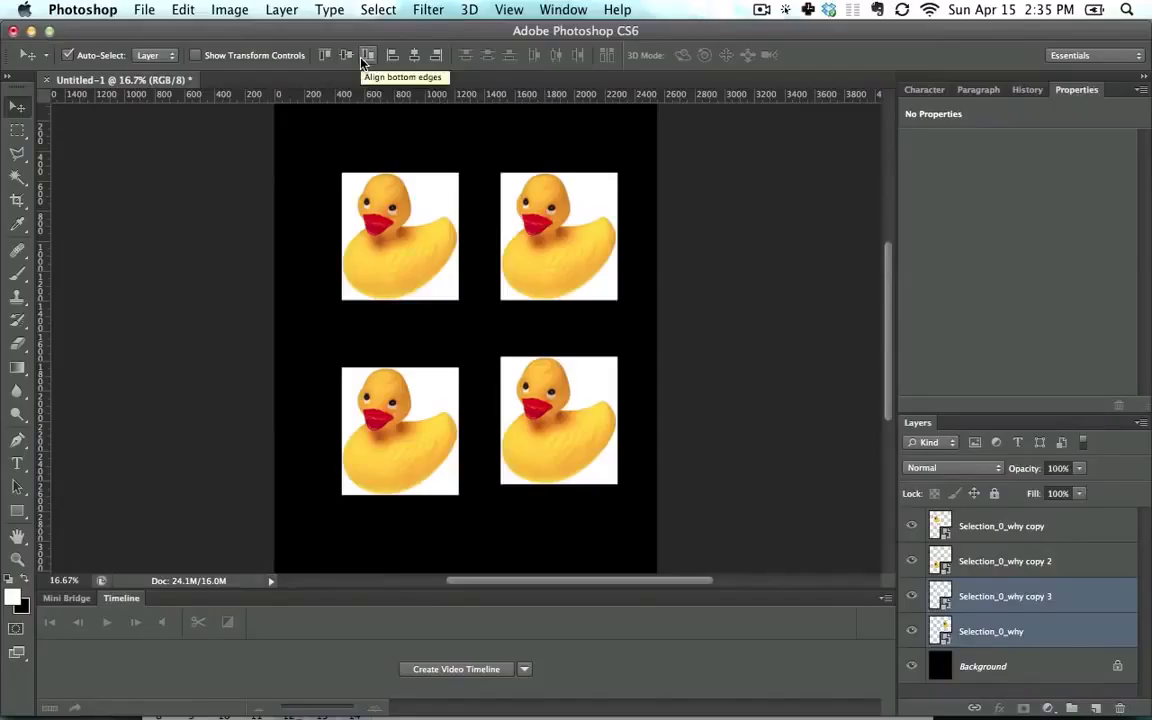
Step: Try distributing three selected ducks by horizontal centers and then by bottom edges
click(746, 373)
click(437, 244)
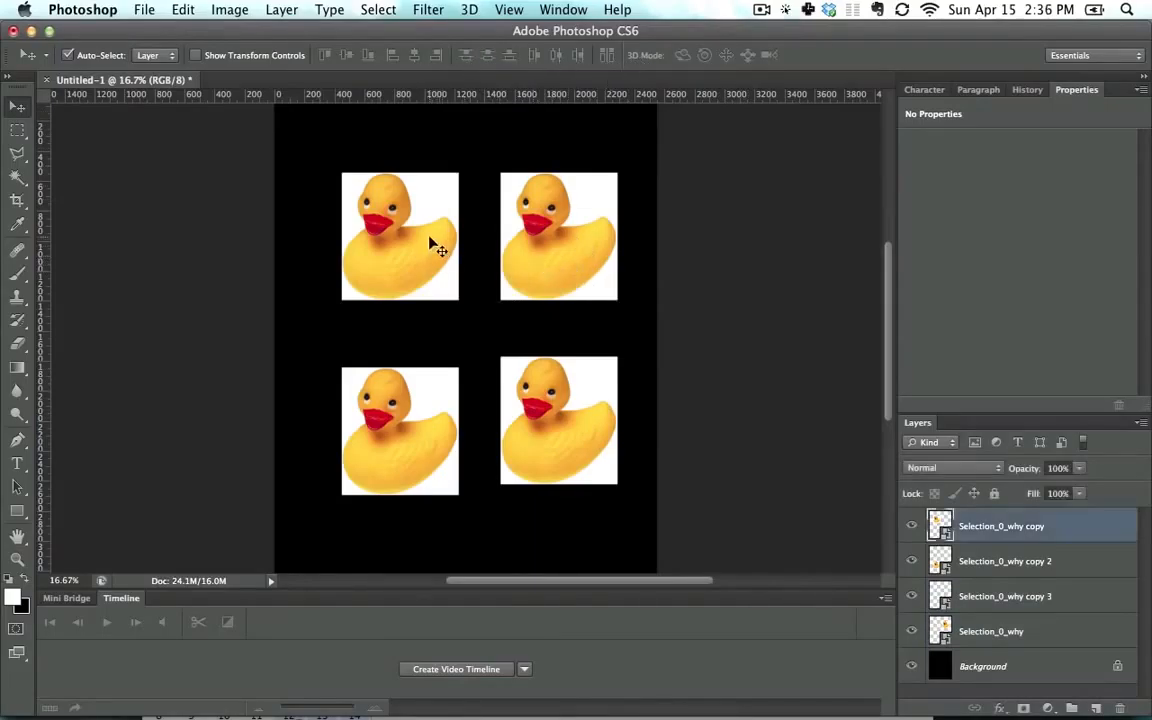
shift+click(553, 249)
shift+click(571, 419)
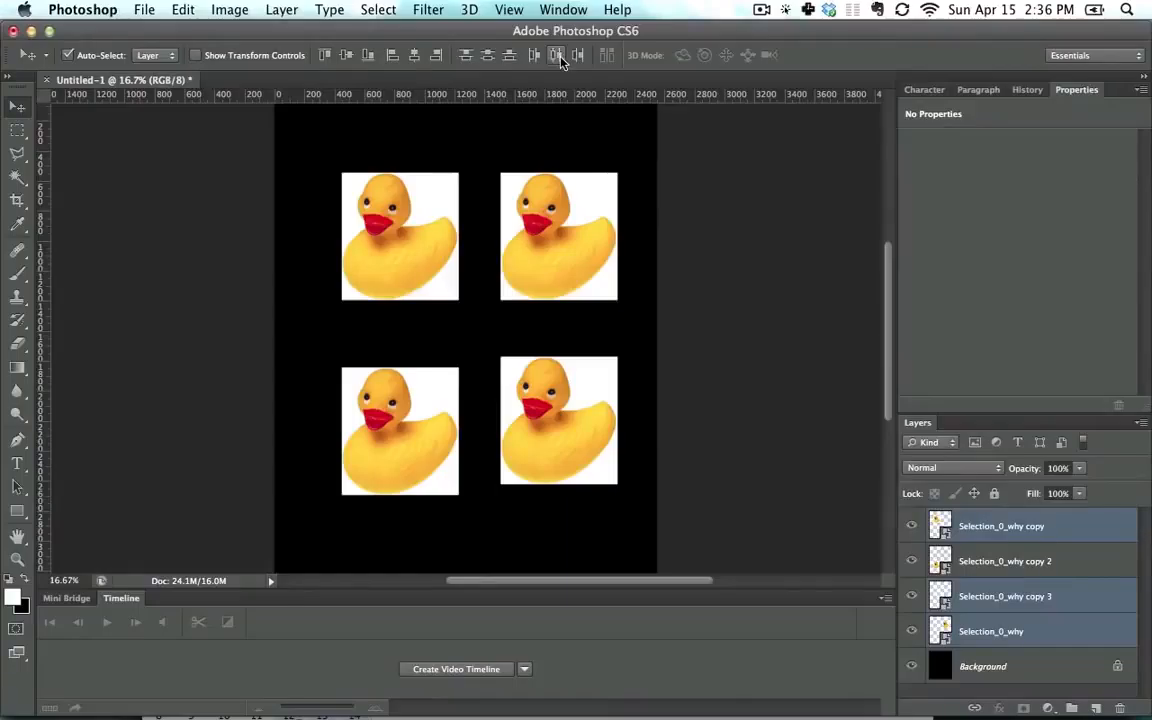
click(559, 58)
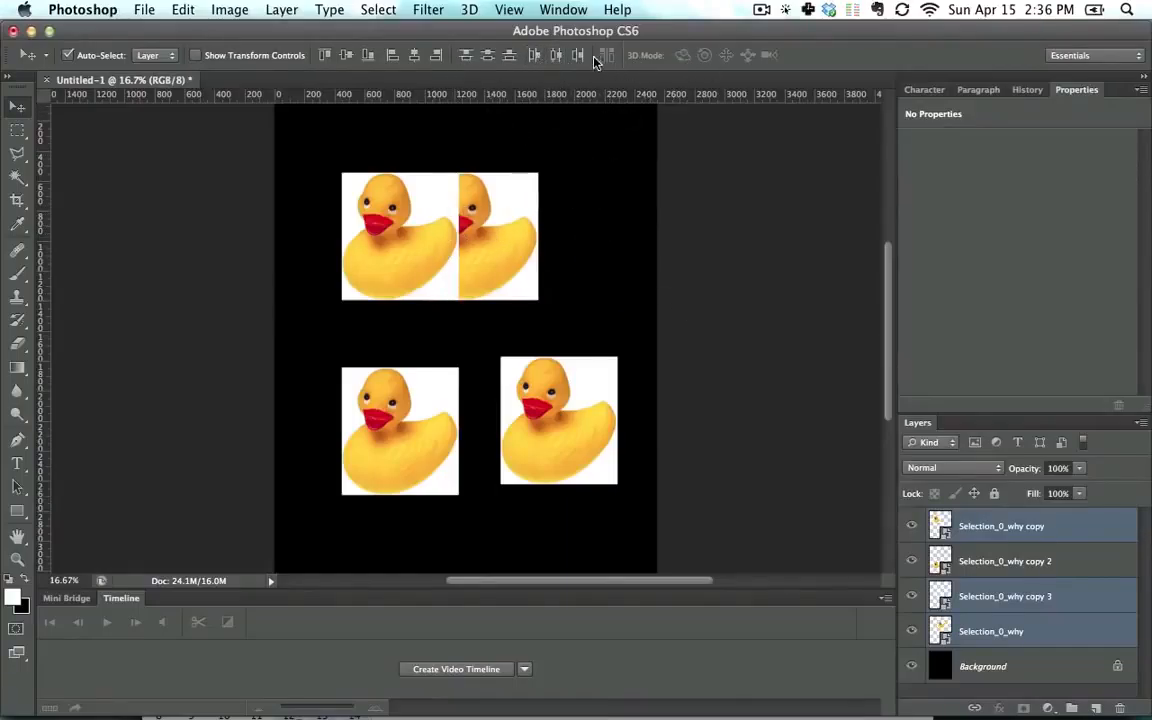
click(509, 57)
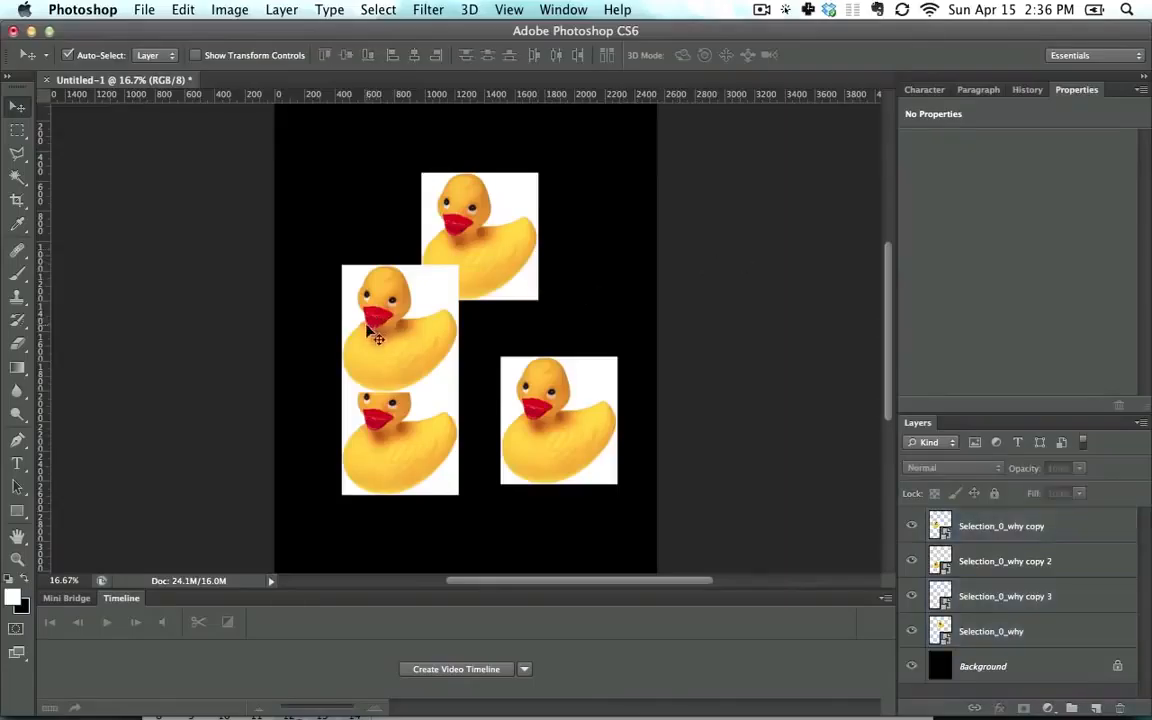
Step: Drag the displaced ducks back into their upper positions
drag(373, 321, 568, 248)
drag(472, 198, 394, 189)
drag(544, 246, 557, 241)
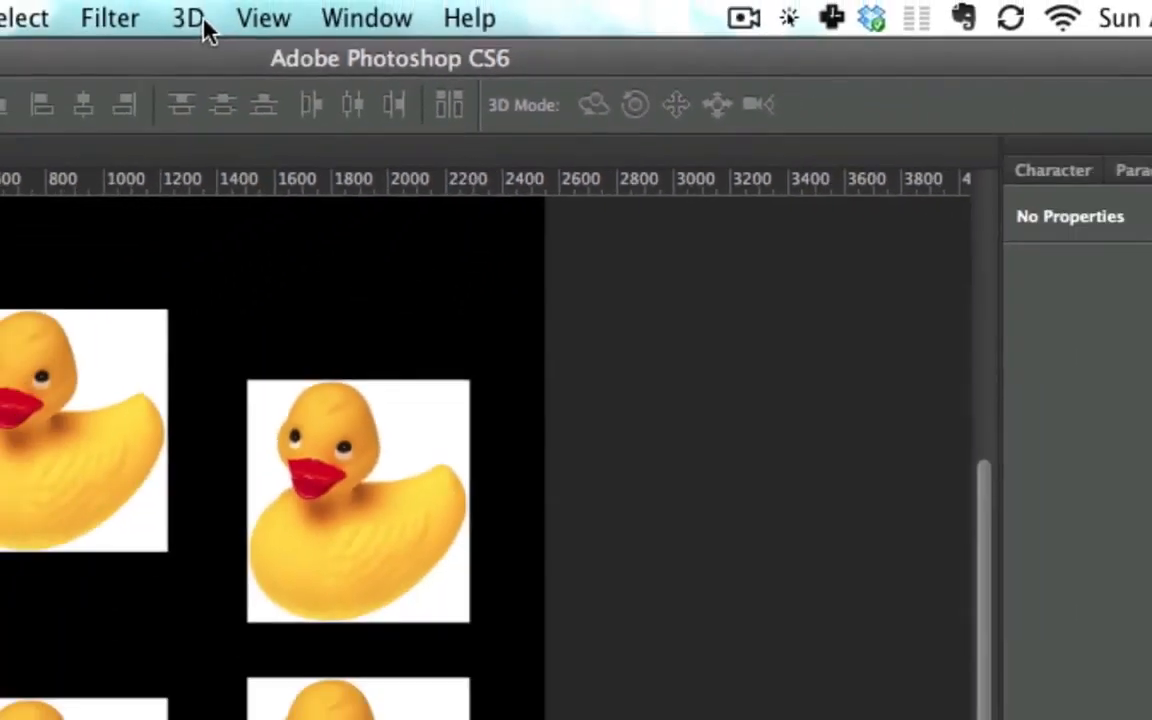
Step: Convert the selected duck layer into a 3D Postcard mesh
click(195, 18)
mouse_move(384, 270)
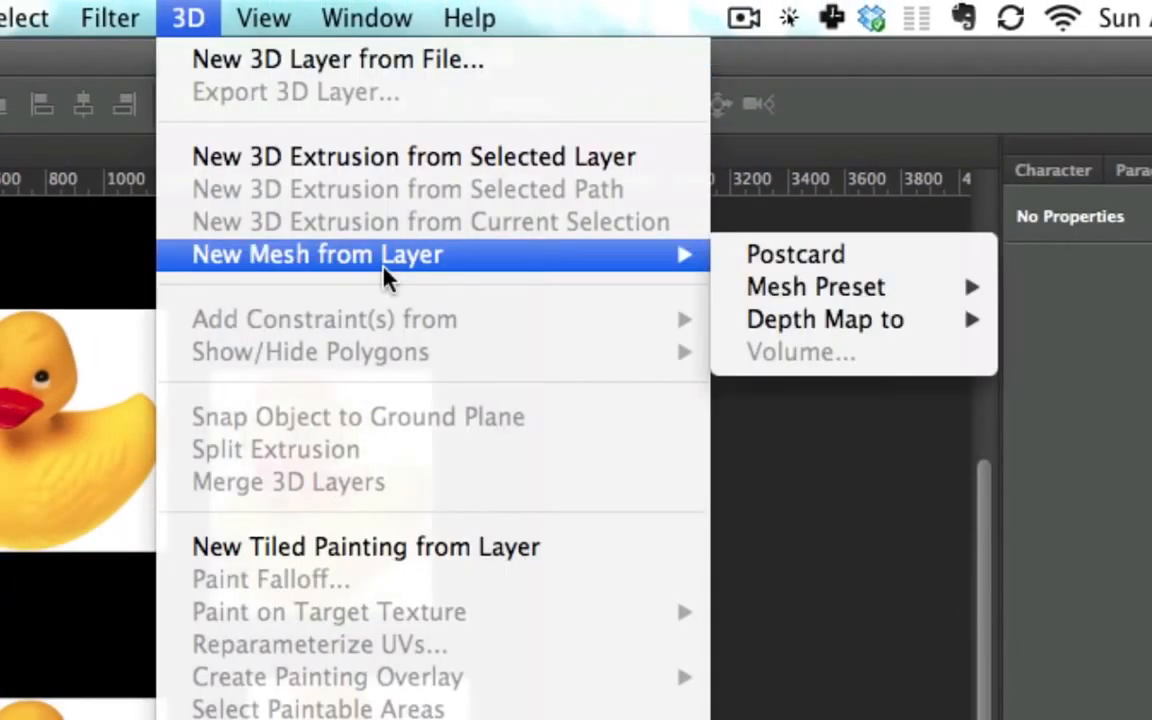
click(818, 258)
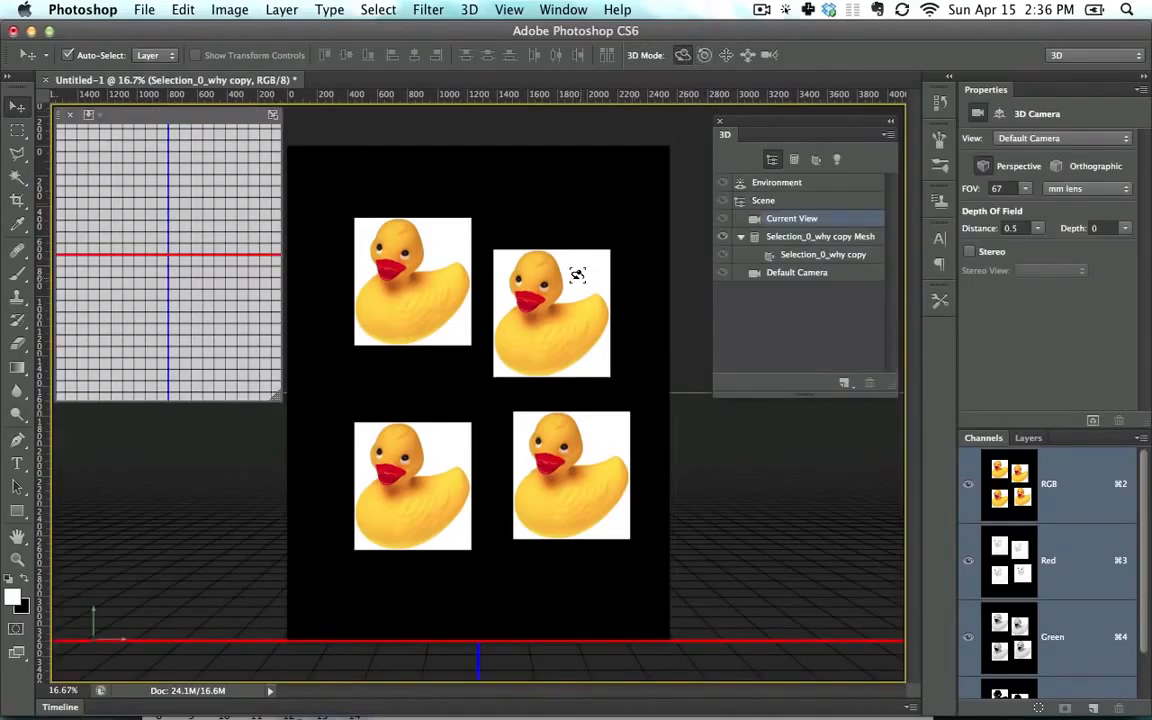
Step: Rotate the duck postcard in 3D space
mouse_move(541, 287)
mouse_down()
mouse_move(627, 322)
mouse_move(604, 328)
mouse_move(543, 298)
mouse_up()
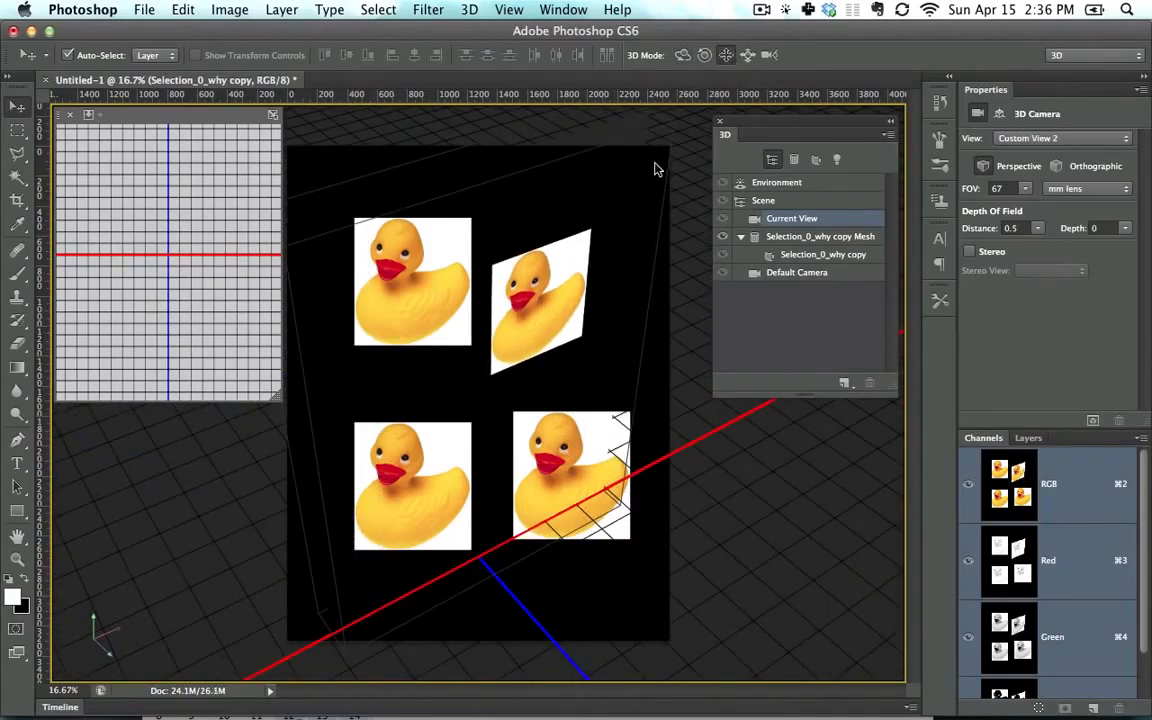
drag(531, 316, 556, 281)
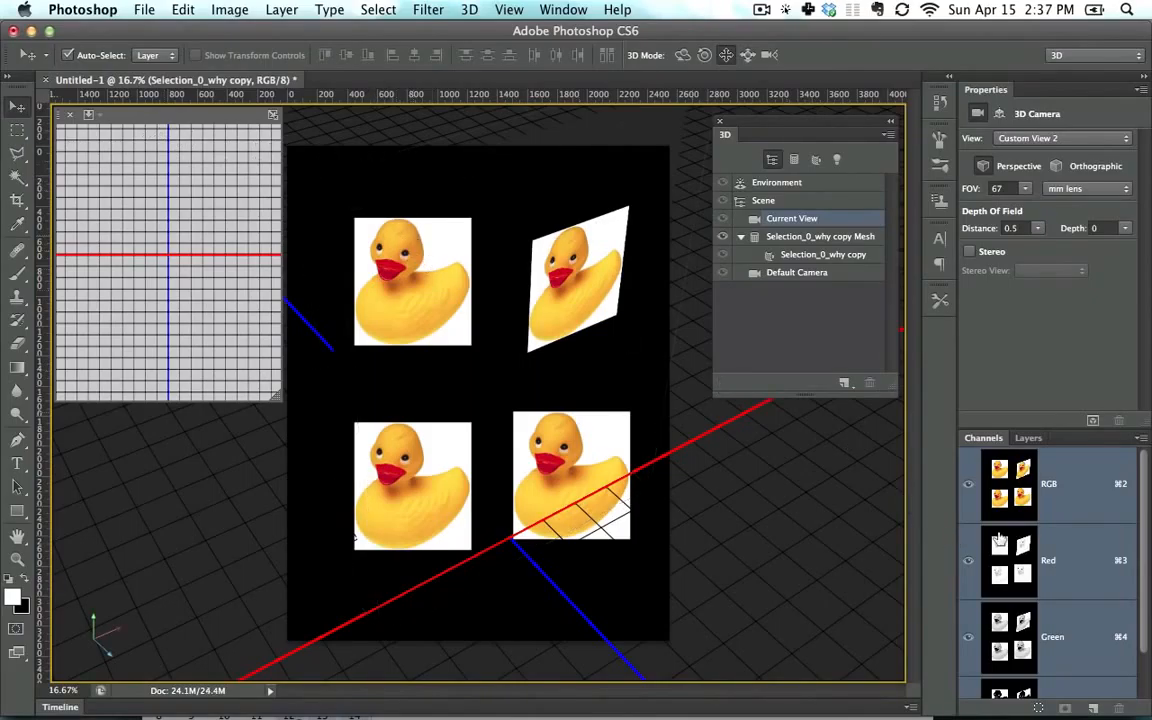
Step: Select the upper-left duck's layer and move that duck down slightly
click(1029, 438)
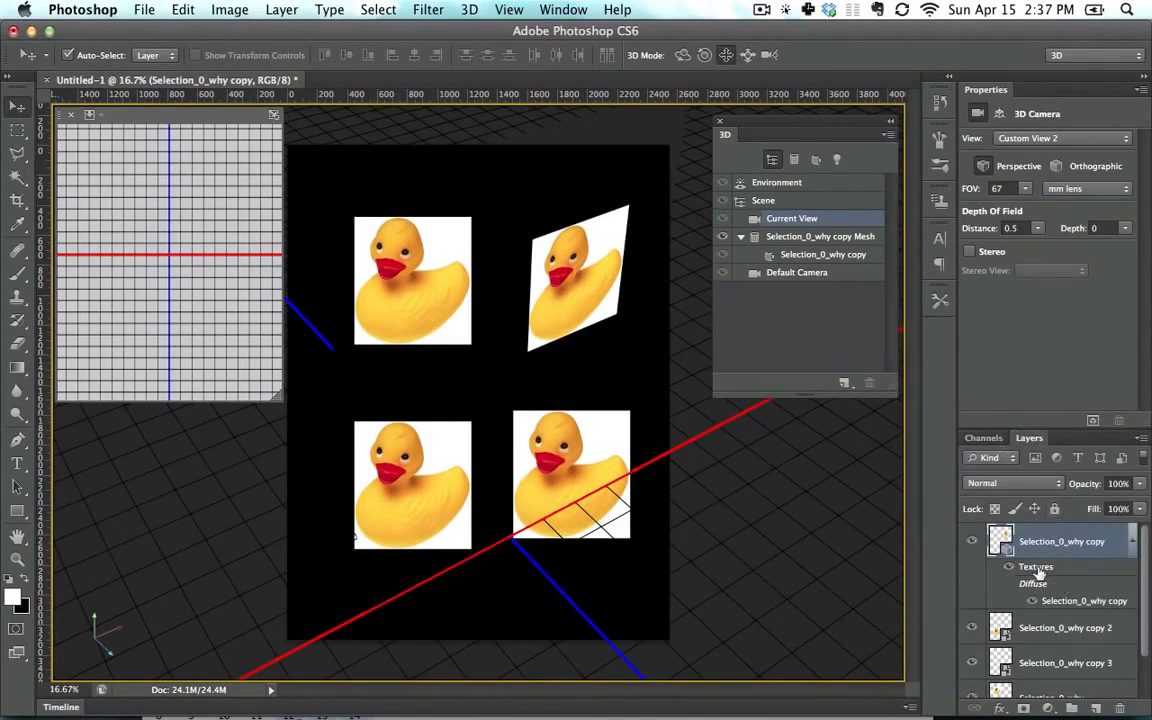
click(1065, 627)
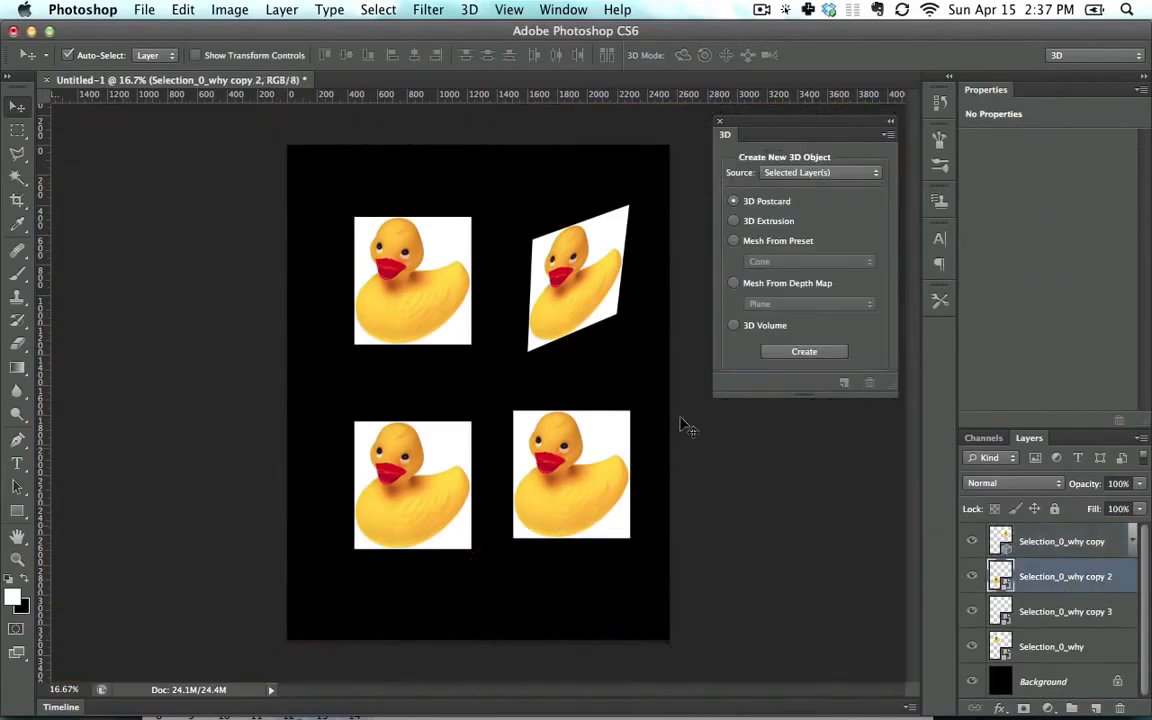
mouse_move(397, 292)
mouse_down()
mouse_move(395, 262)
mouse_move(397, 309)
mouse_up()
click(574, 277)
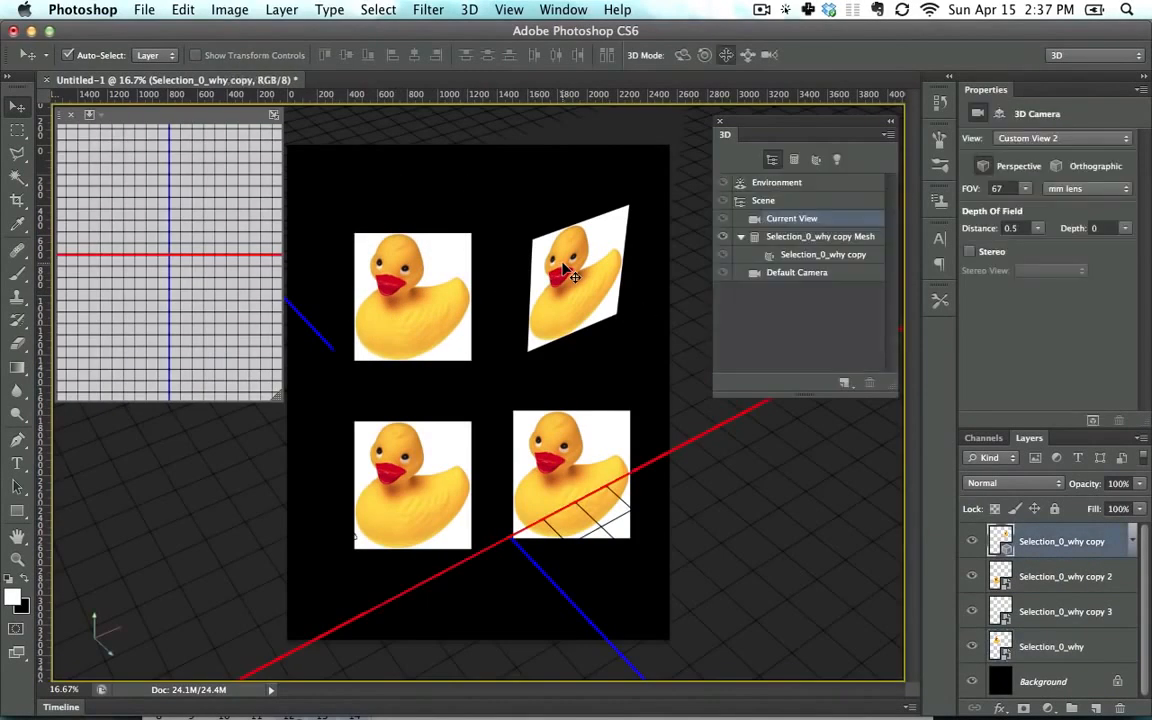
click(408, 291)
Step: Stack the two left ducks vertically and move the lower-right duck up and left
click(1055, 580)
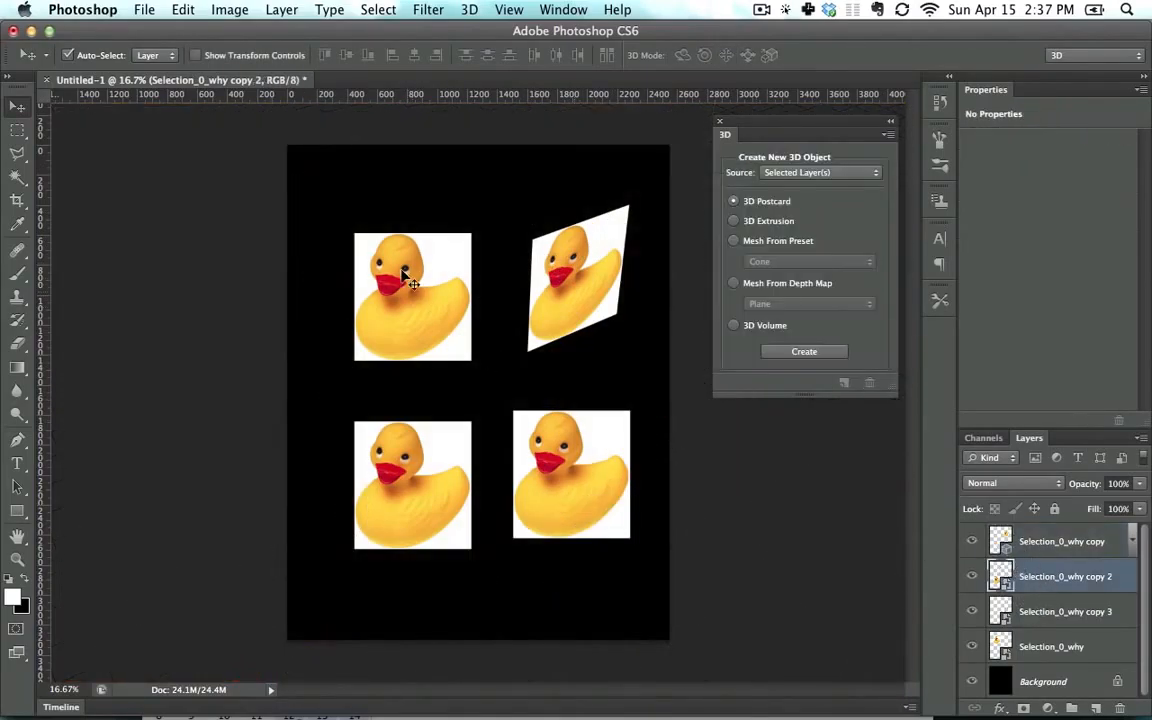
drag(400, 267, 392, 298)
drag(420, 436, 411, 404)
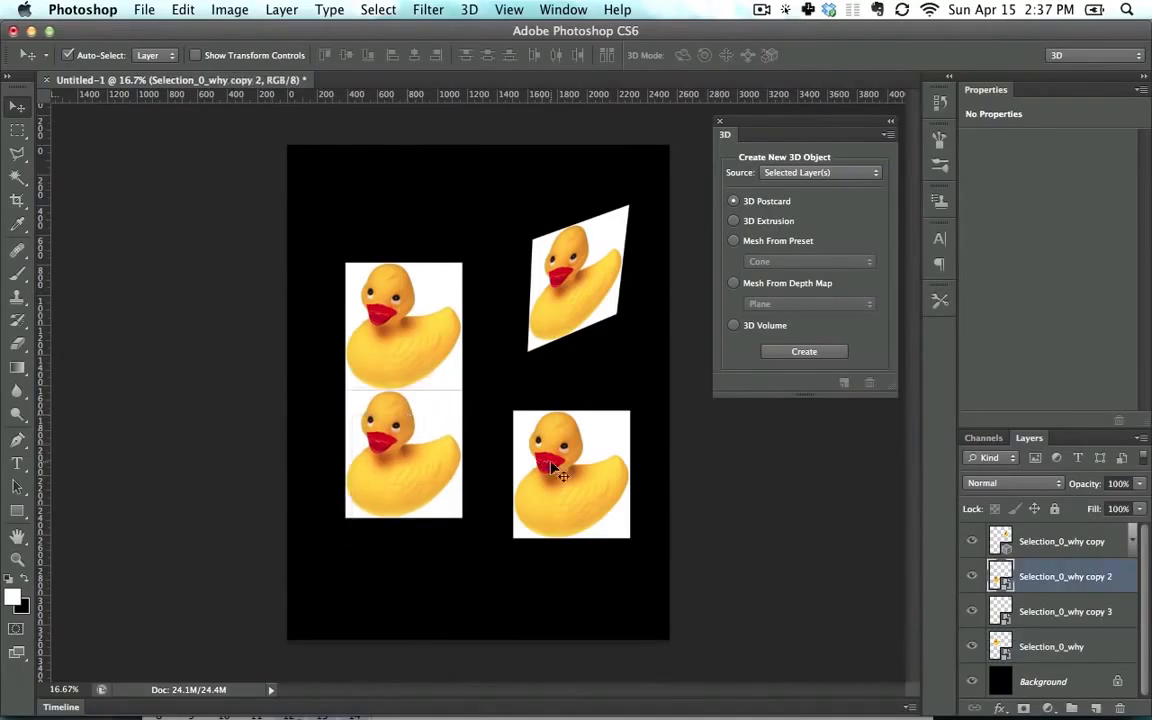
drag(562, 476, 537, 457)
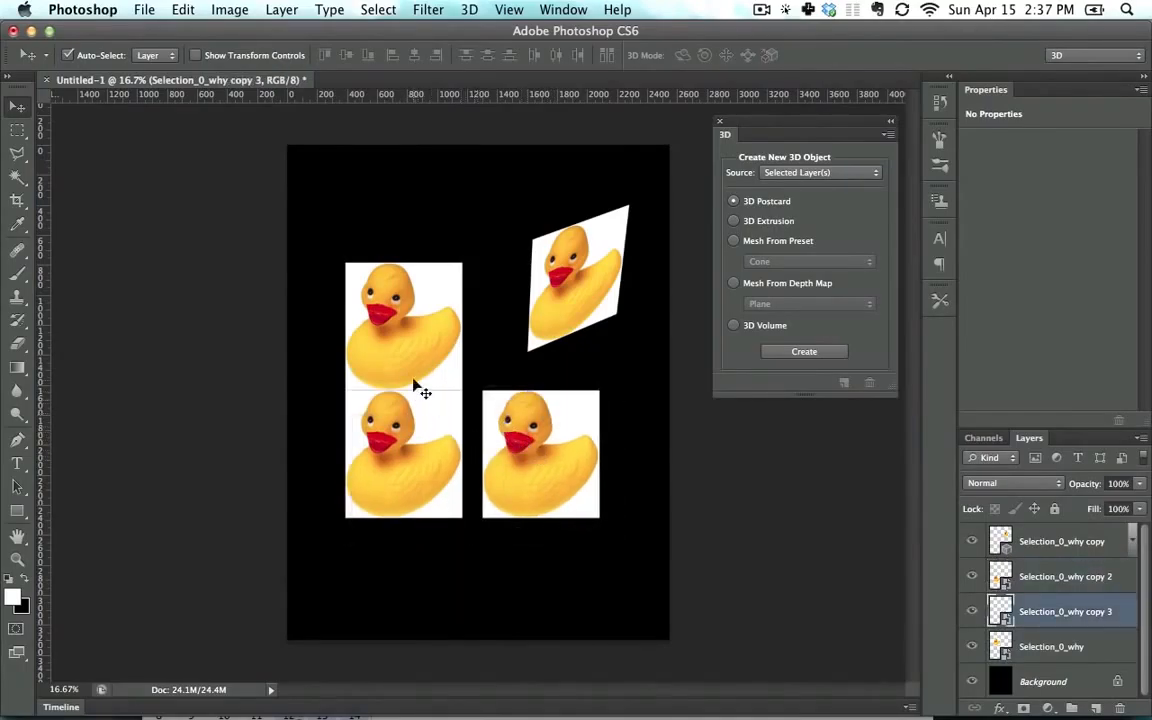
Step: Duplicate the upper-left duck, placing the copy up and to the right, and nudge the lower-left duck down and left
alt+drag(402, 332, 447, 254)
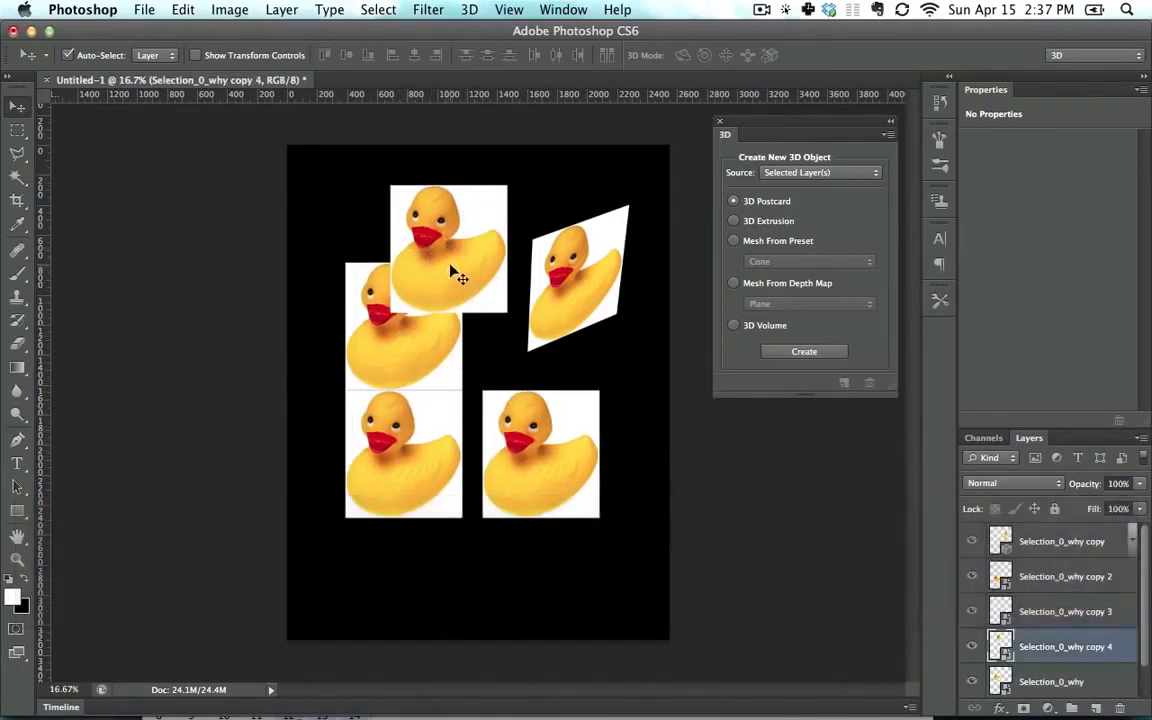
mouse_move(410, 400)
mouse_down()
mouse_move(445, 402)
mouse_move(396, 414)
mouse_up()
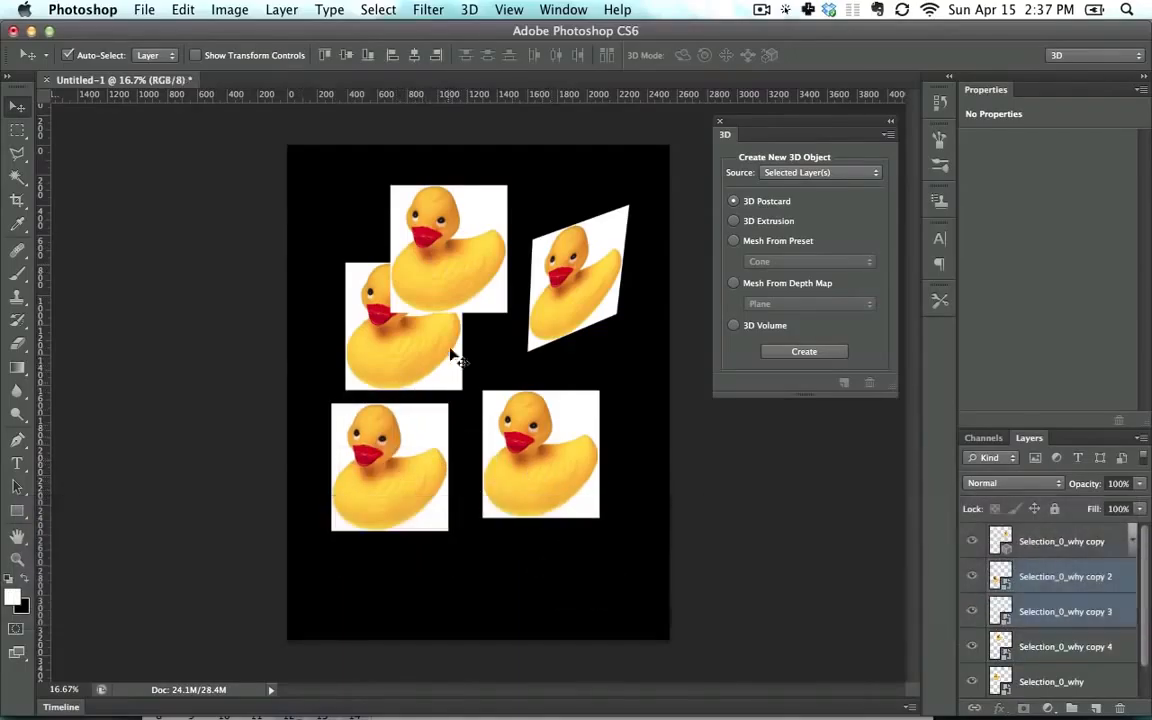
Step: Select the upper-left original duck, turn on transform controls, and move that duck slightly left
click(452, 352)
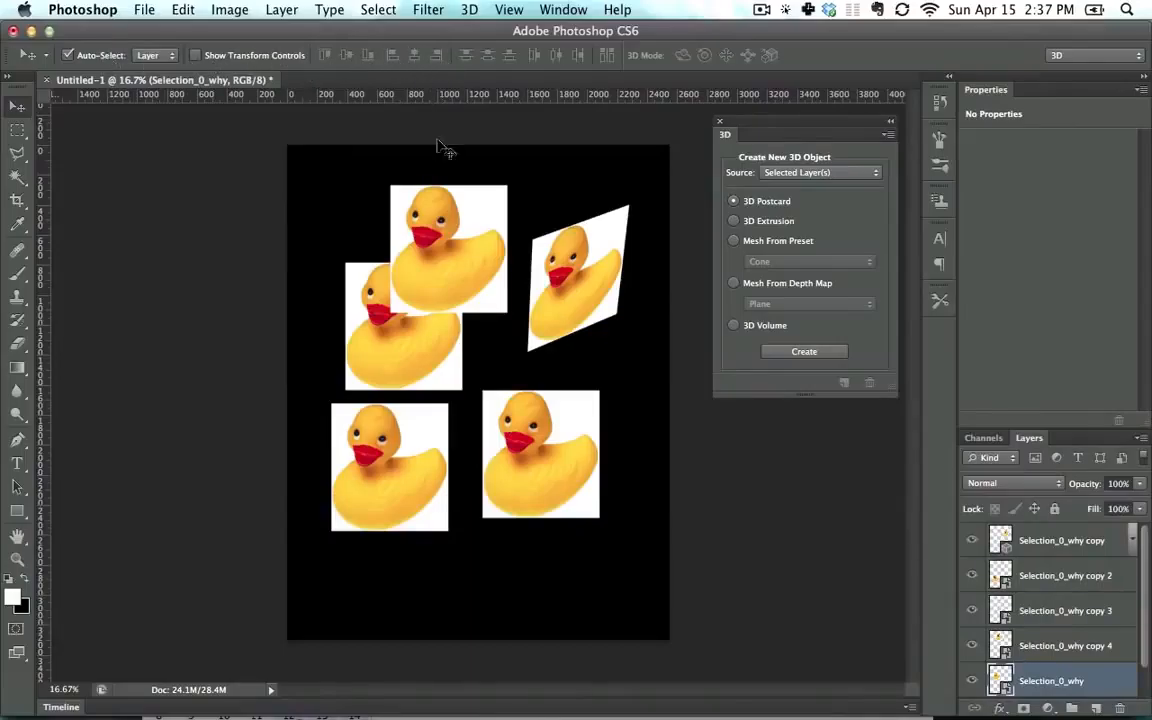
click(205, 56)
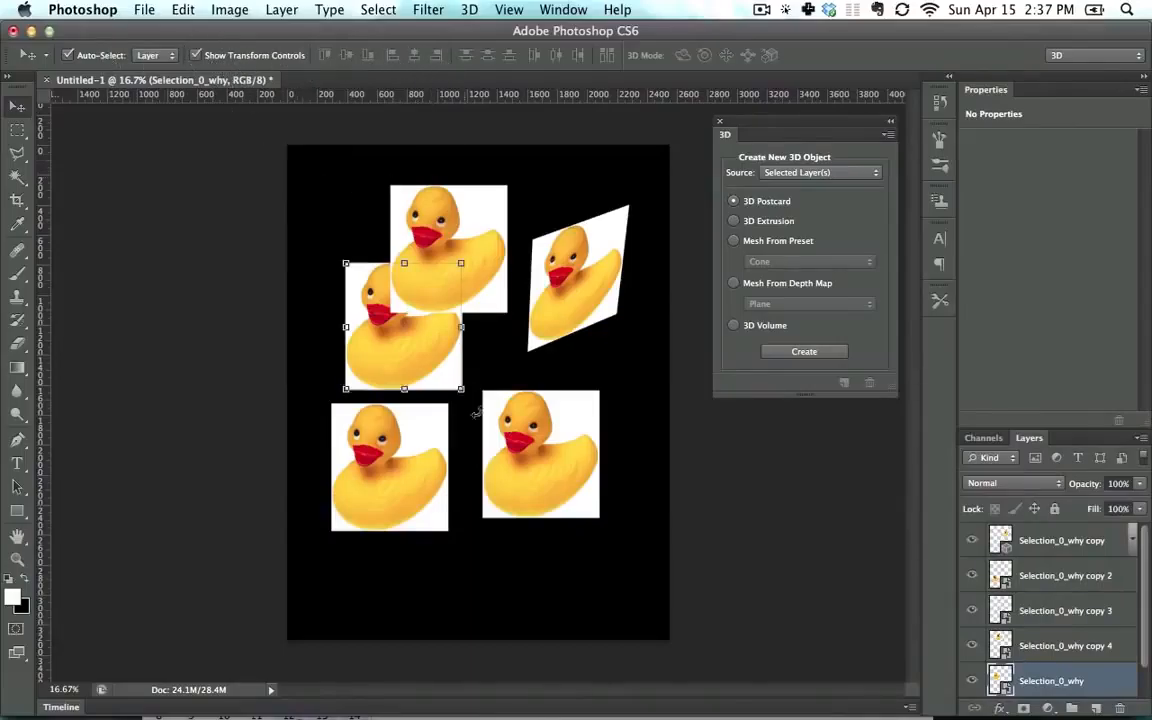
drag(433, 365, 410, 318)
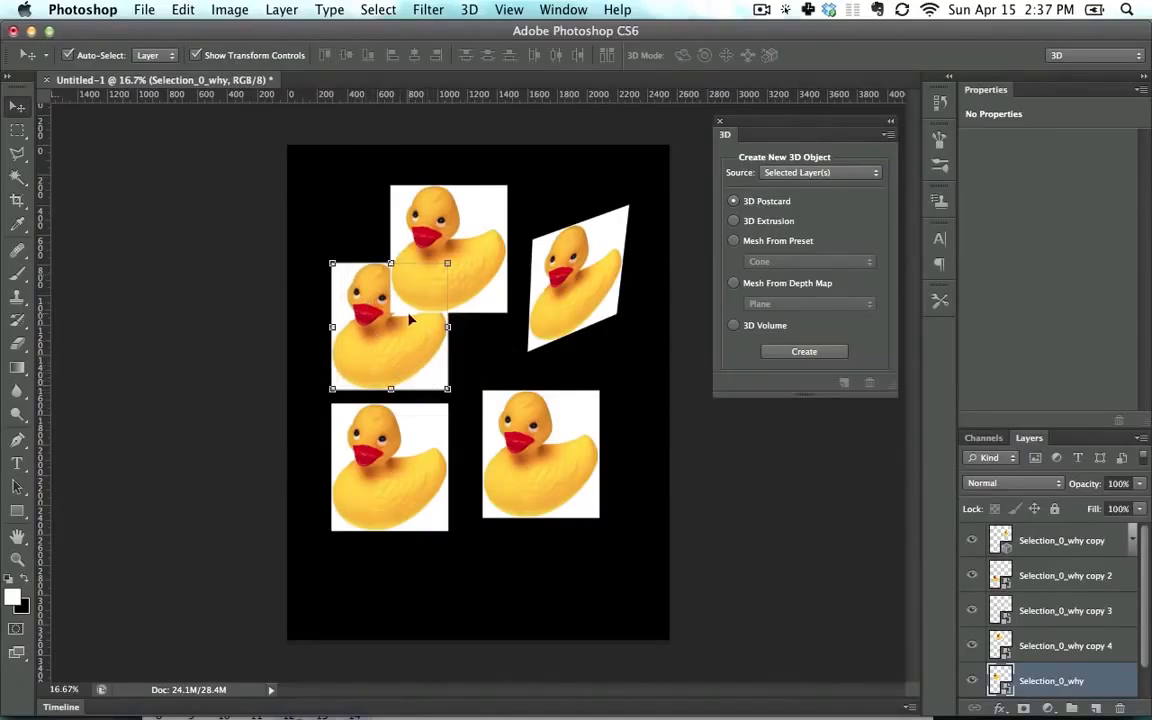
Step: Distort the upper-left duck by pulling its upper-right corner out toward the rotated postcard duck and commit
drag(448, 264, 490, 252)
key(super+z)
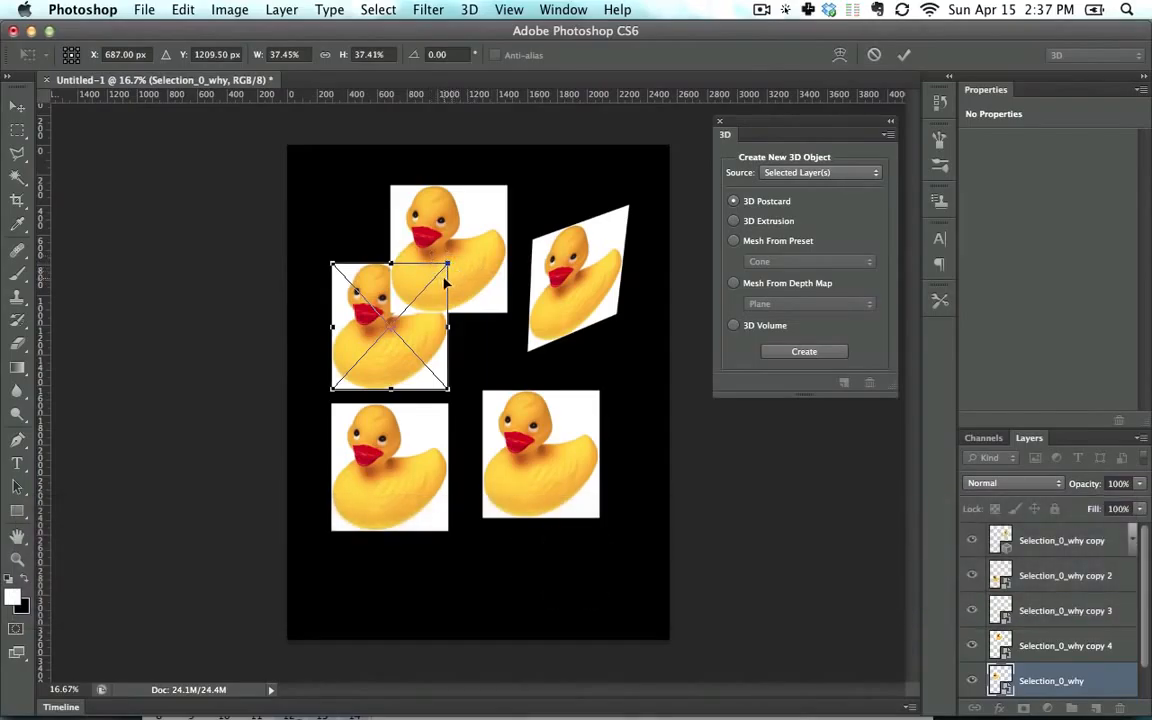
drag(448, 264, 540, 307)
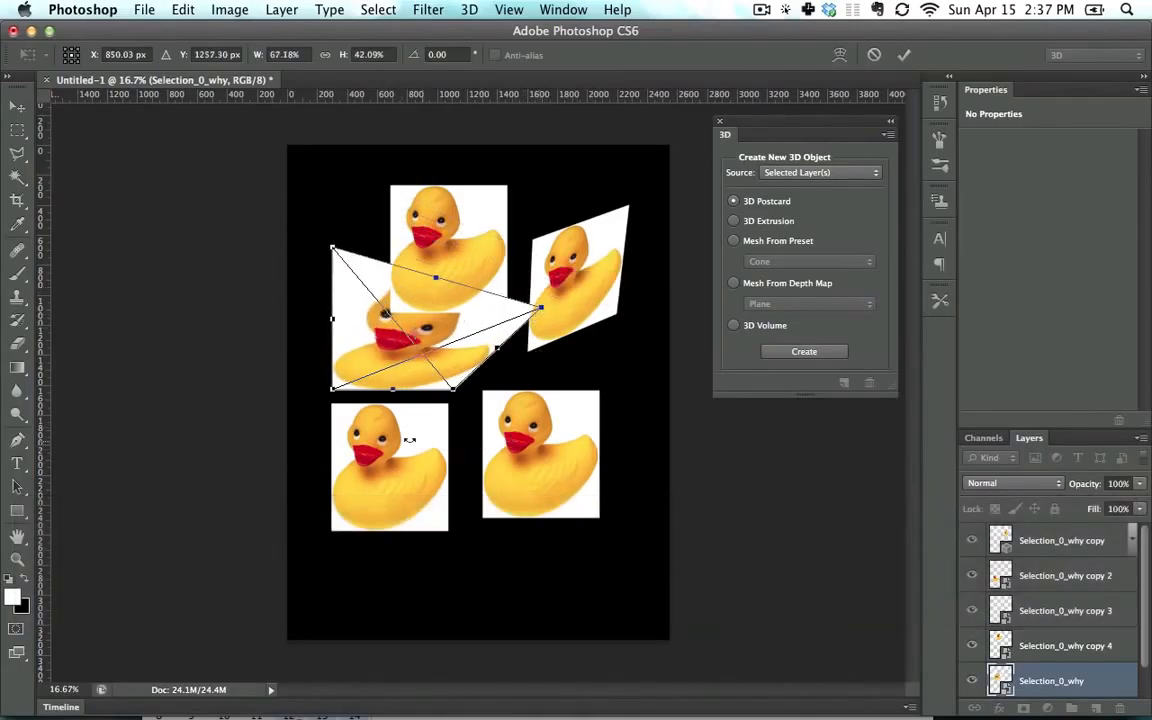
key(Return)
Step: Select the lower-left duck and stretch it to about 77% width and 53% height, then commit the transform
click(398, 464)
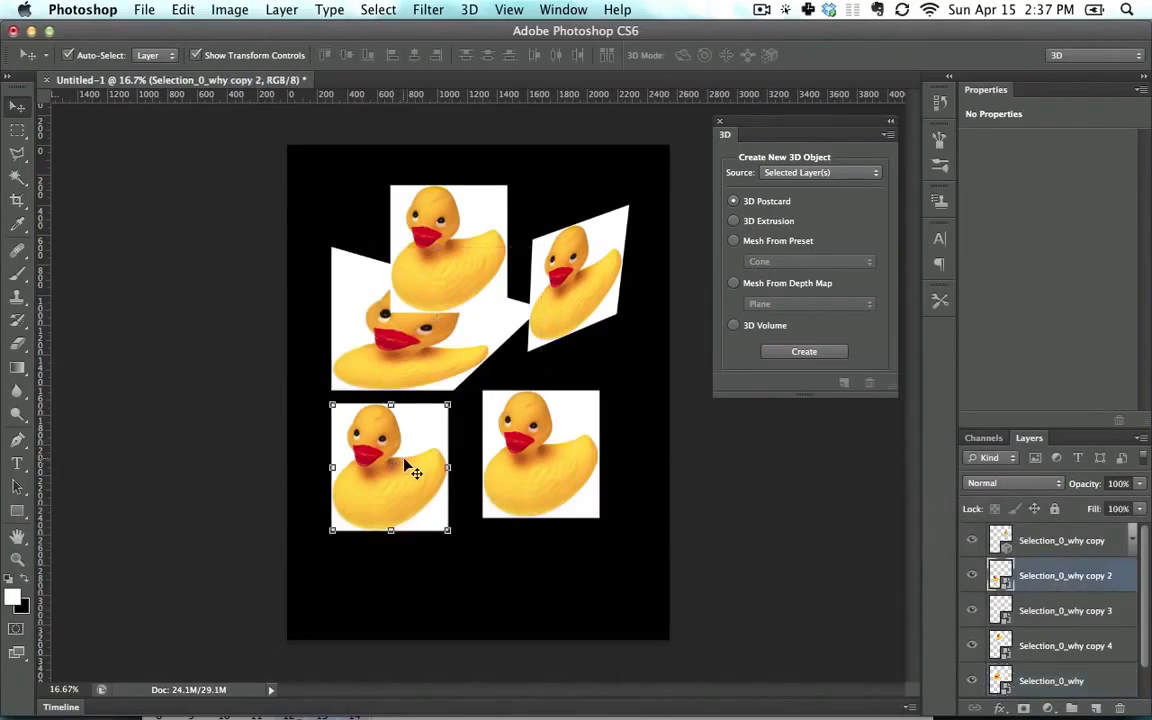
drag(448, 405, 510, 408)
key(alt)
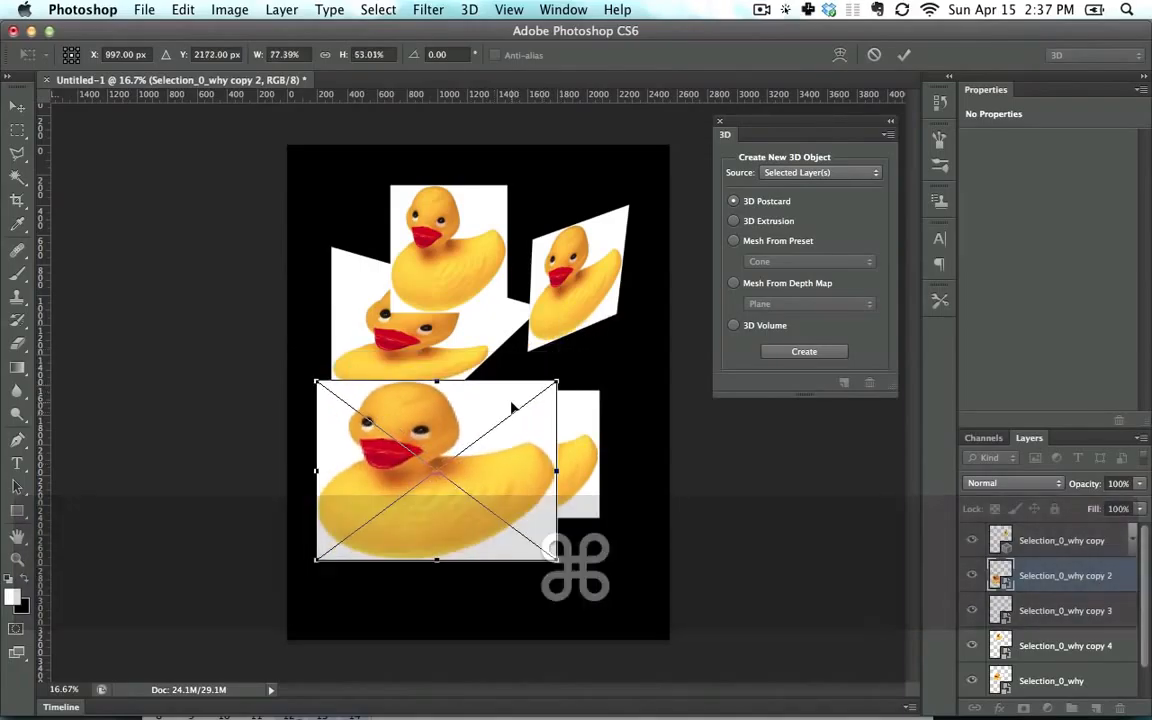
key(Return)
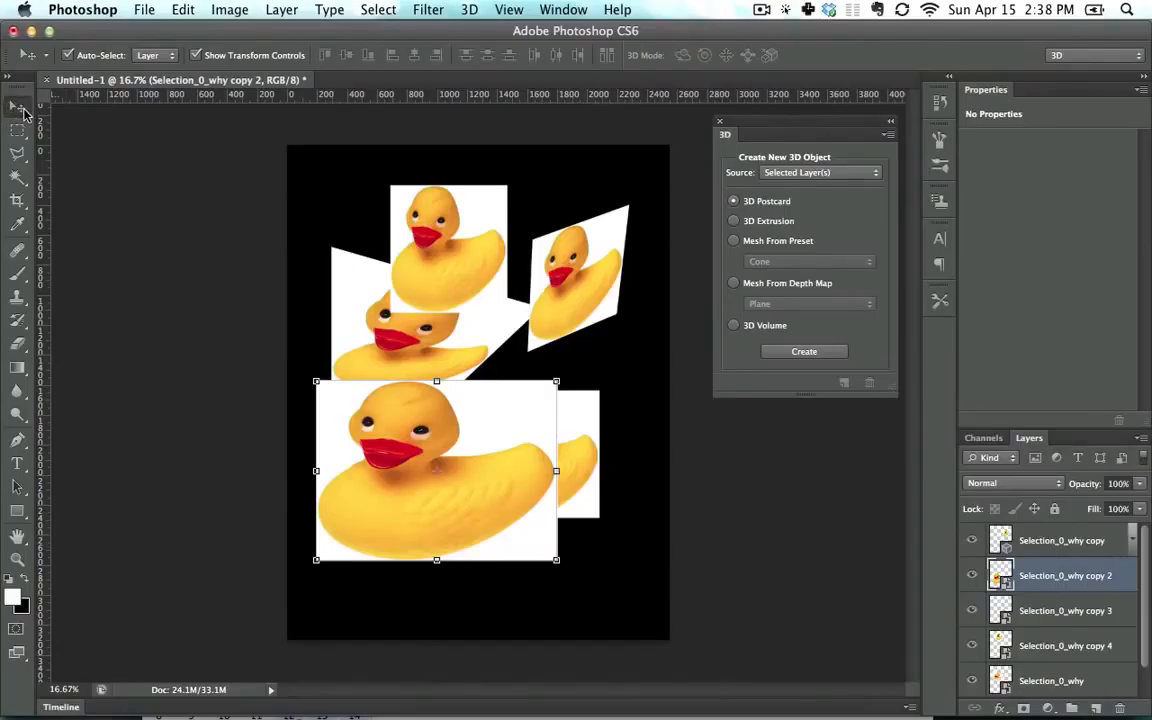
key(Return)
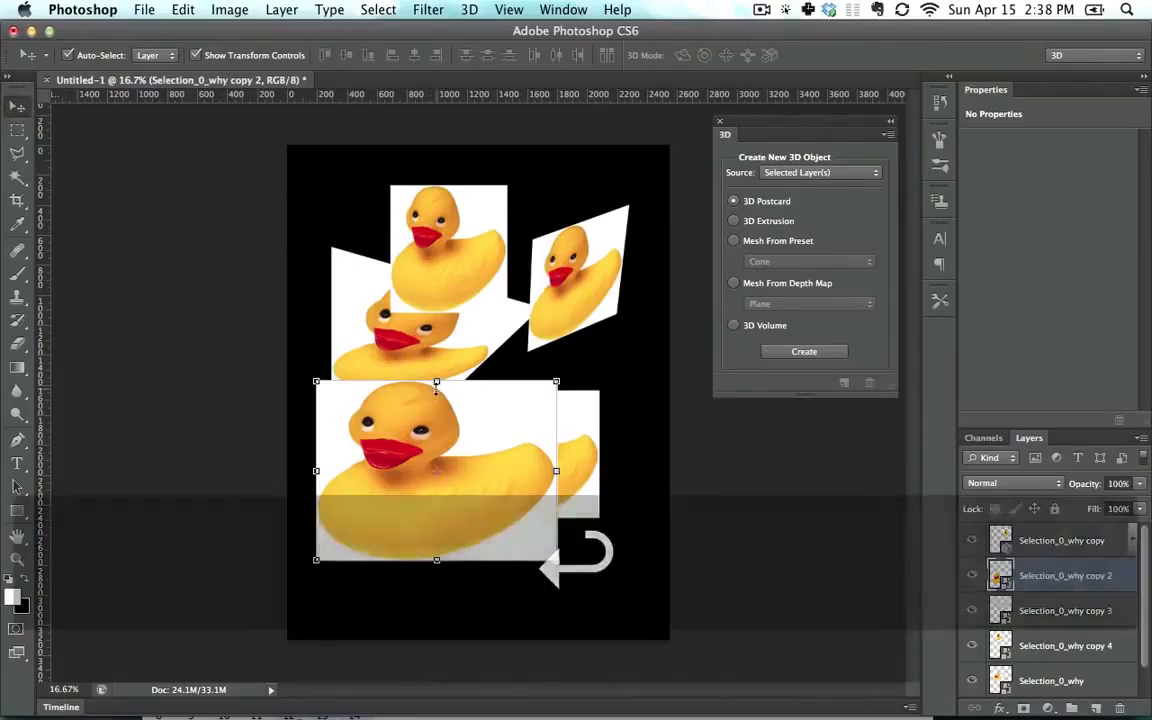